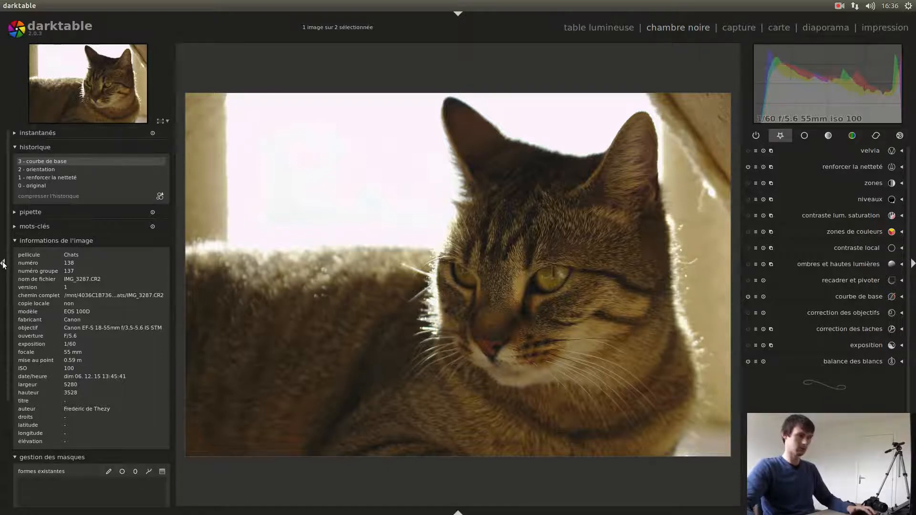
- Hide the history and image information area to enlarge the photo, and enable the "correction des objectifs" module
left_click(2, 263)
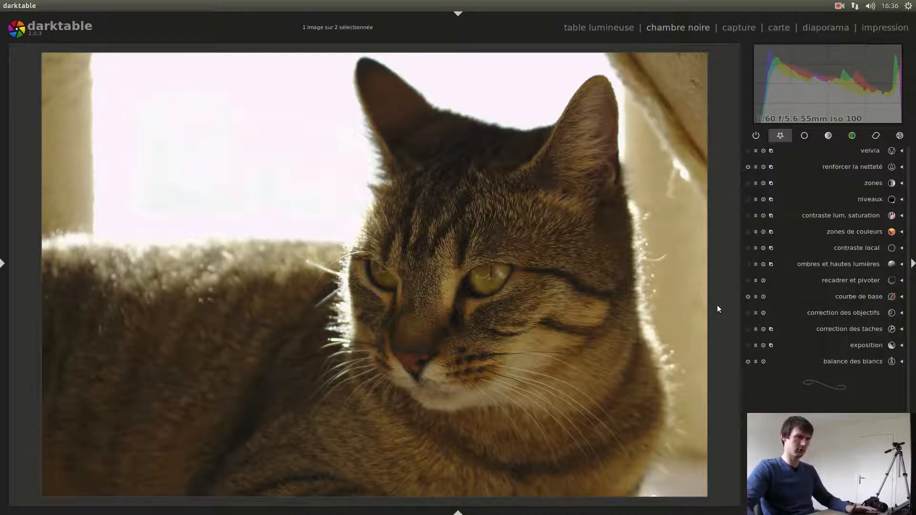
left_click(748, 313)
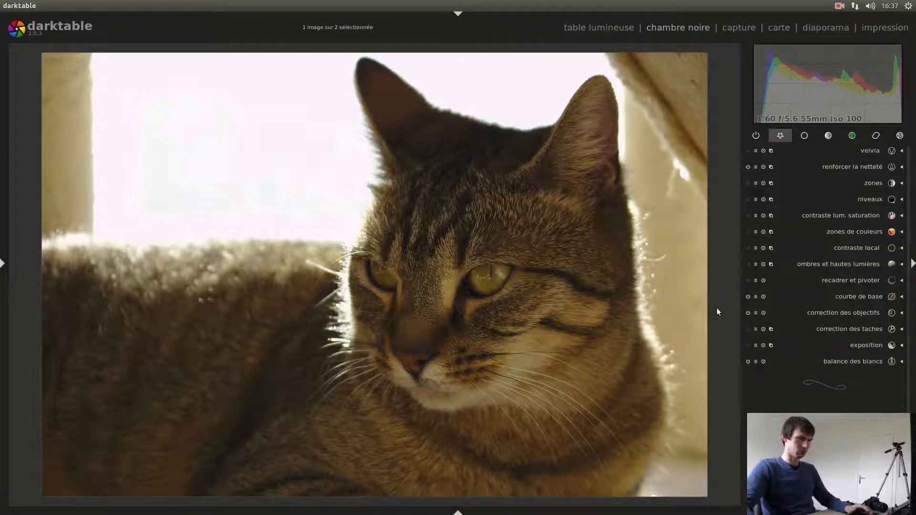
- In the "contraste lum. saturation" module, set luminosité to 0.19 and contraste to 0.24
left_click(835, 215)
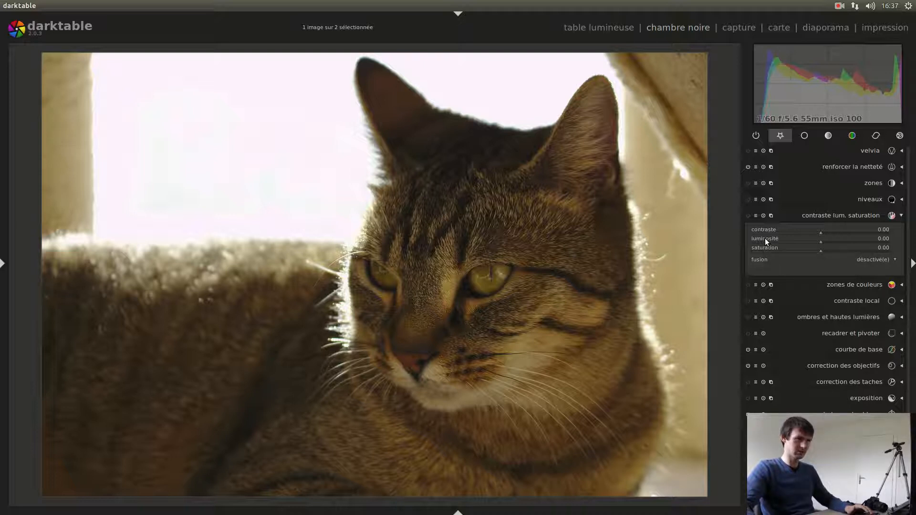
scroll(765, 239, "up", 13)
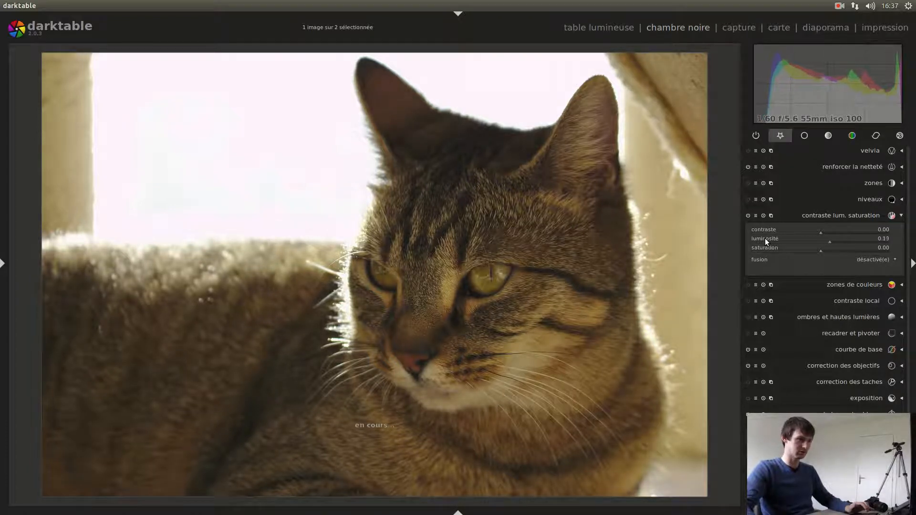
scroll(765, 238, "up", 6)
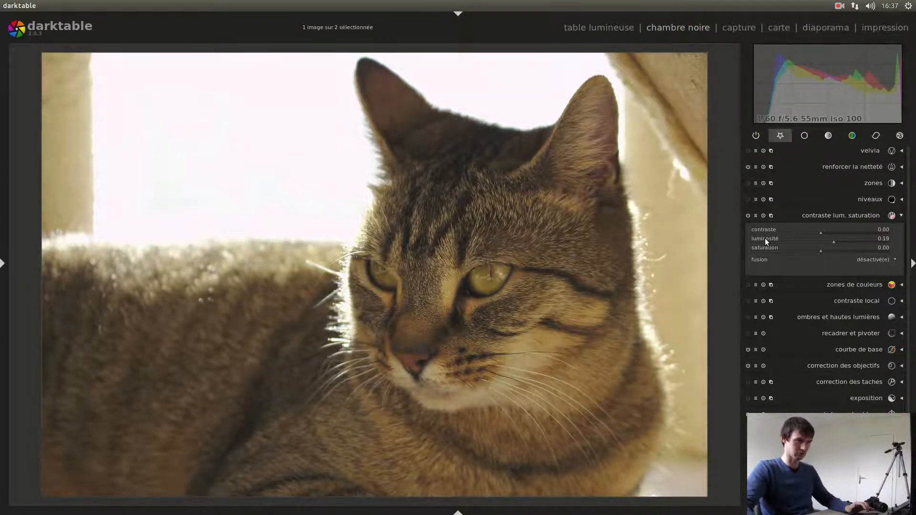
scroll(762, 229, "up", 4)
scroll(762, 229, "up", 11)
scroll(762, 229, "up", 9)
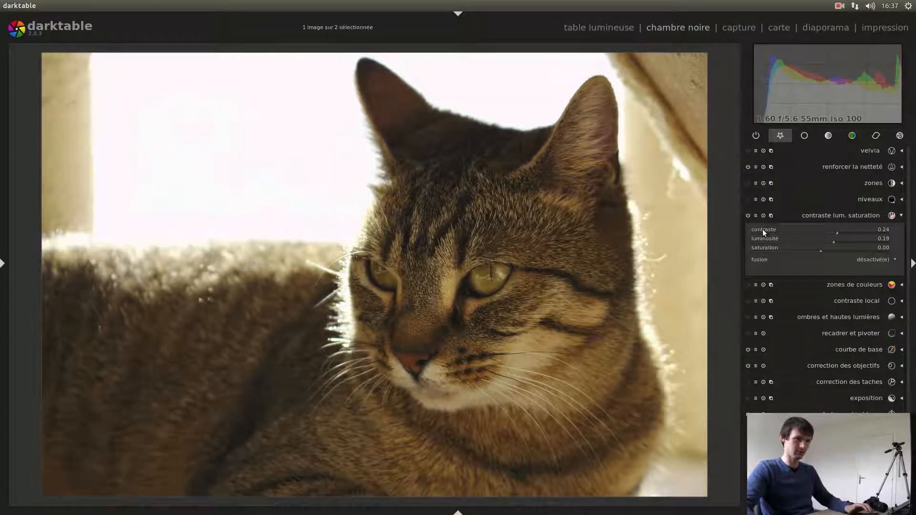
- Fine-tune "contraste lum. saturation" to luminosité 0.20 and saturation 0.04, keeping contraste at 0.24, and collapse the module
scroll(767, 248, "up", 2)
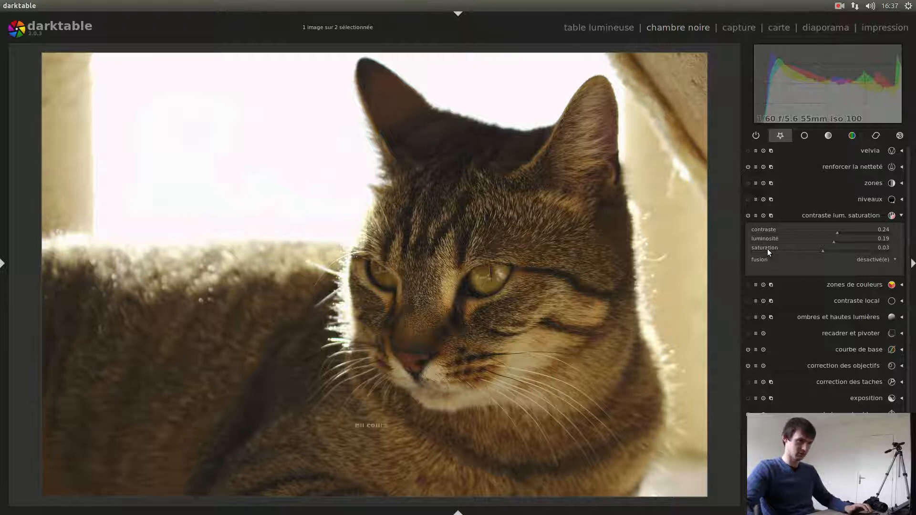
scroll(765, 230, "up", 3)
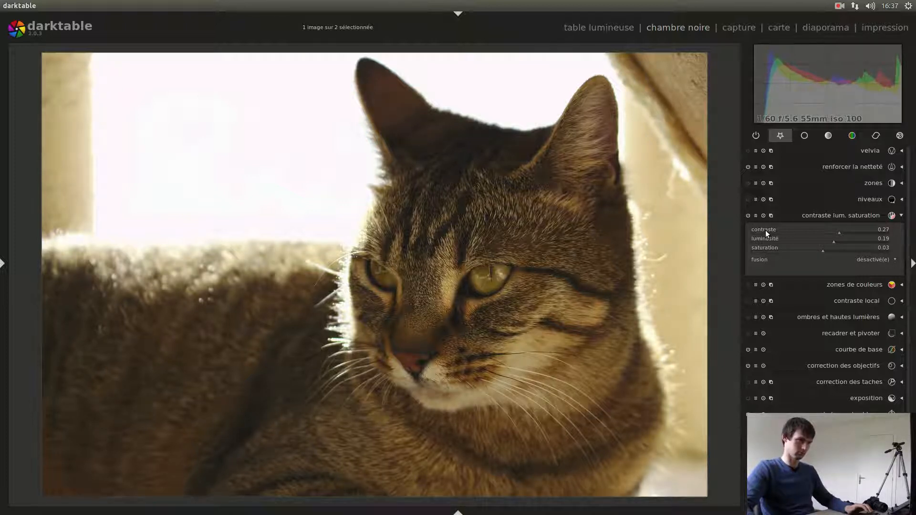
scroll(765, 230, "down", 2)
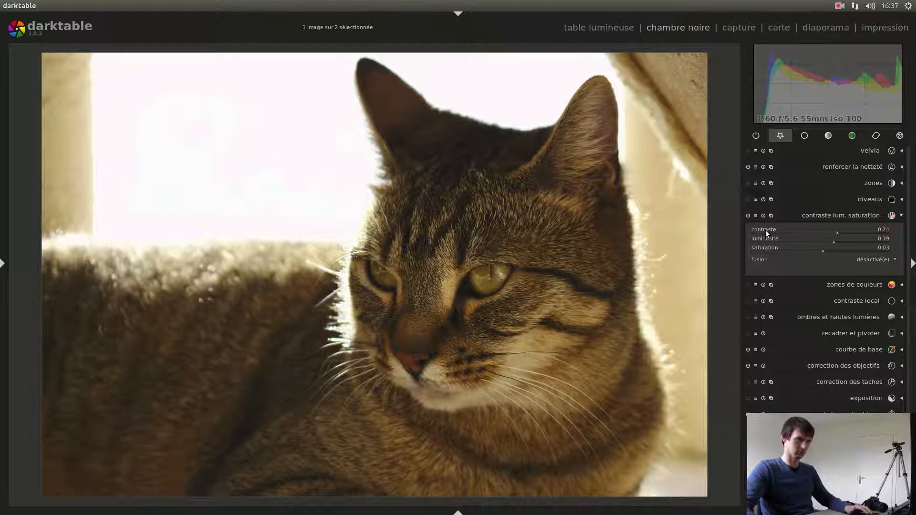
scroll(763, 248, "up", 1)
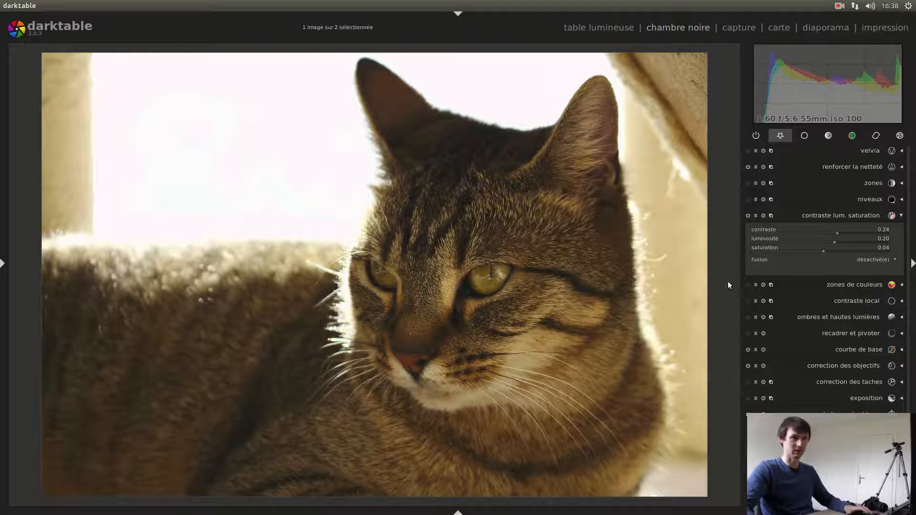
left_click(845, 215)
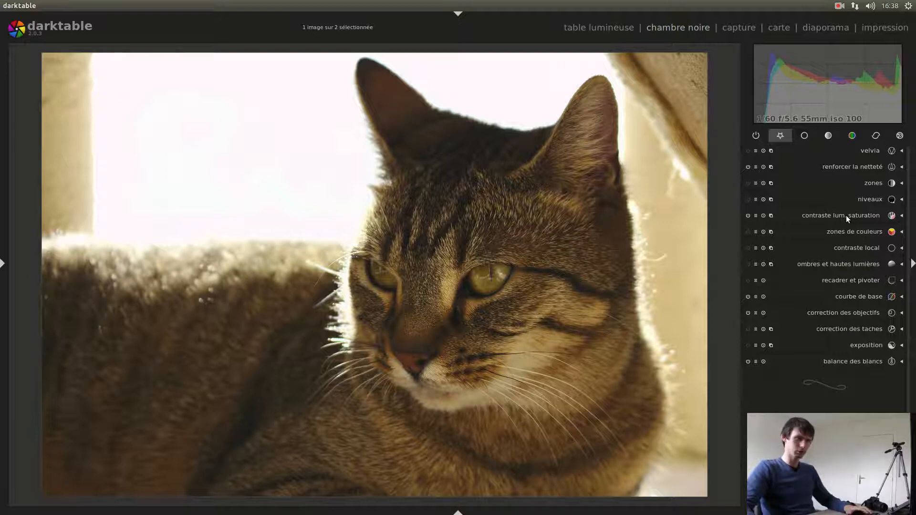
- Apply the velvia module with its force set to 50%, and collapse it
left_click(869, 150)
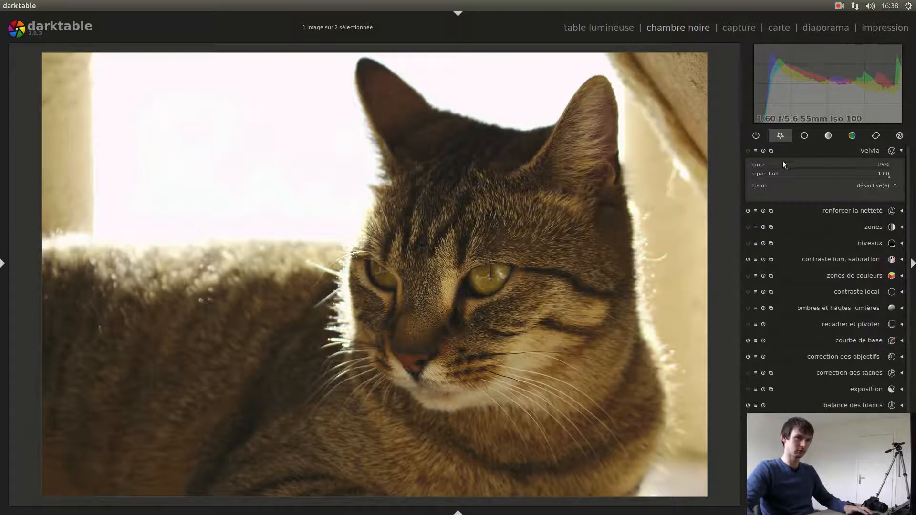
scroll(756, 164, "up", 5)
scroll(756, 164, "up", 3)
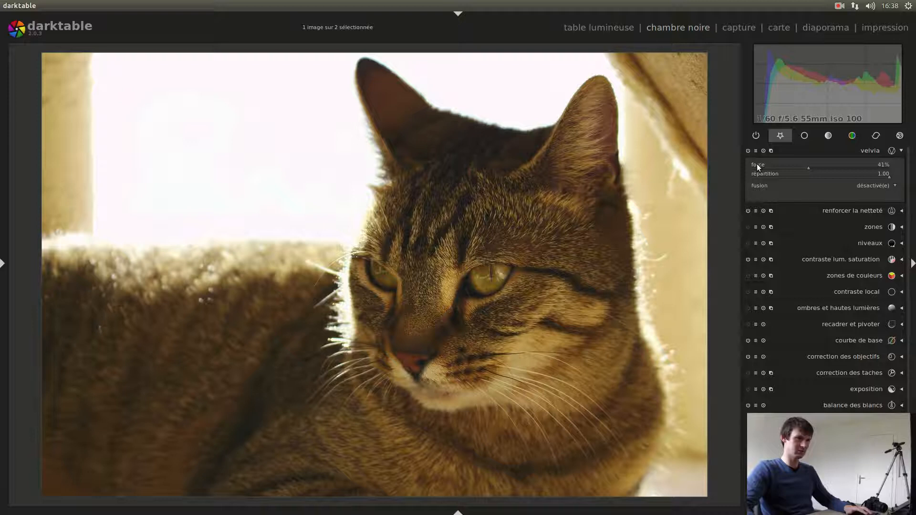
scroll(757, 164, "up", 1)
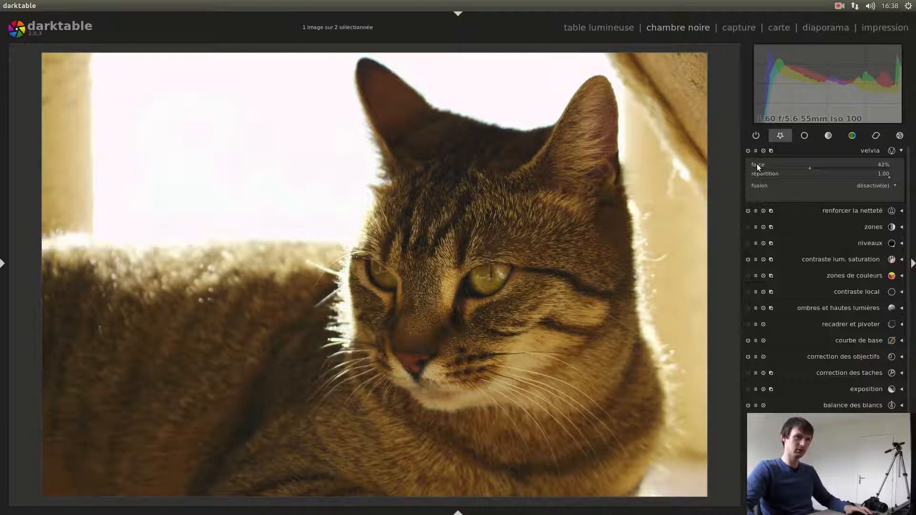
scroll(757, 164, "down", 1)
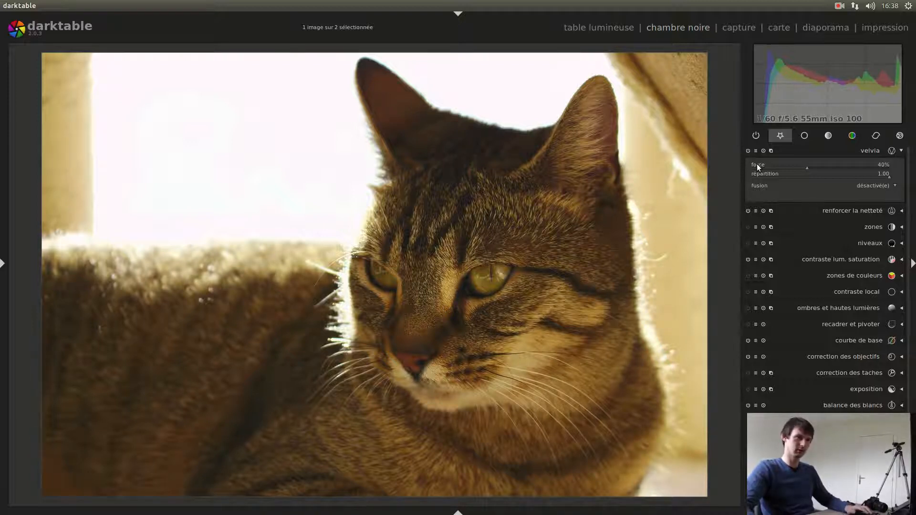
scroll(756, 164, "up", 8)
scroll(757, 164, "down", 2)
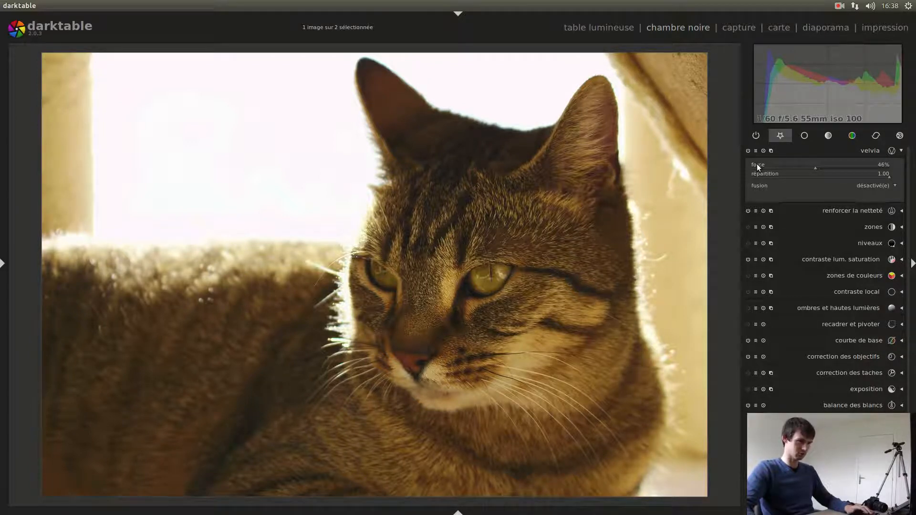
scroll(757, 164, "up", 2)
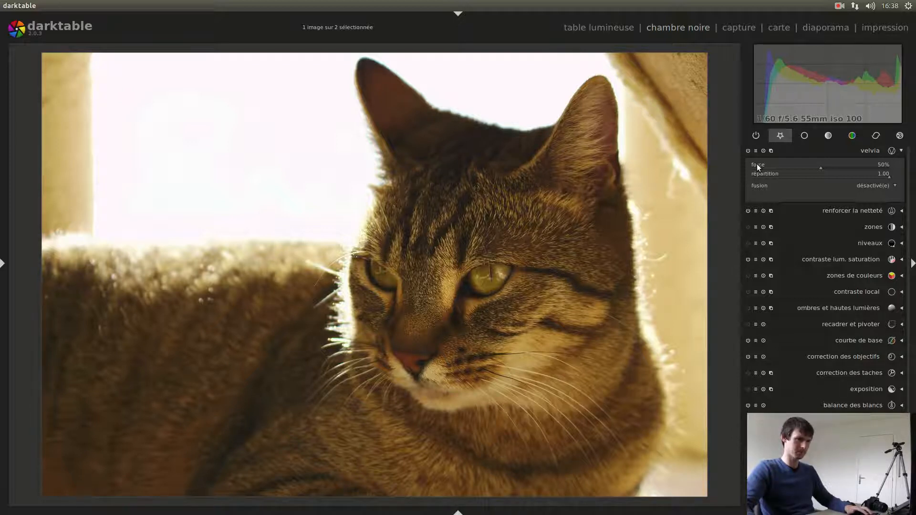
left_click(865, 153)
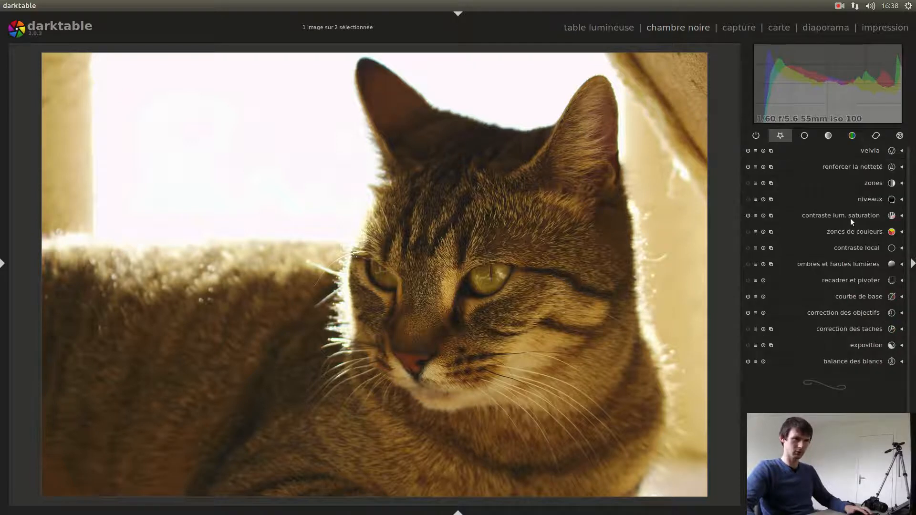
- Lower the saturation in "contraste lum. saturation" to -0.07 and collapse the module
left_click(846, 216)
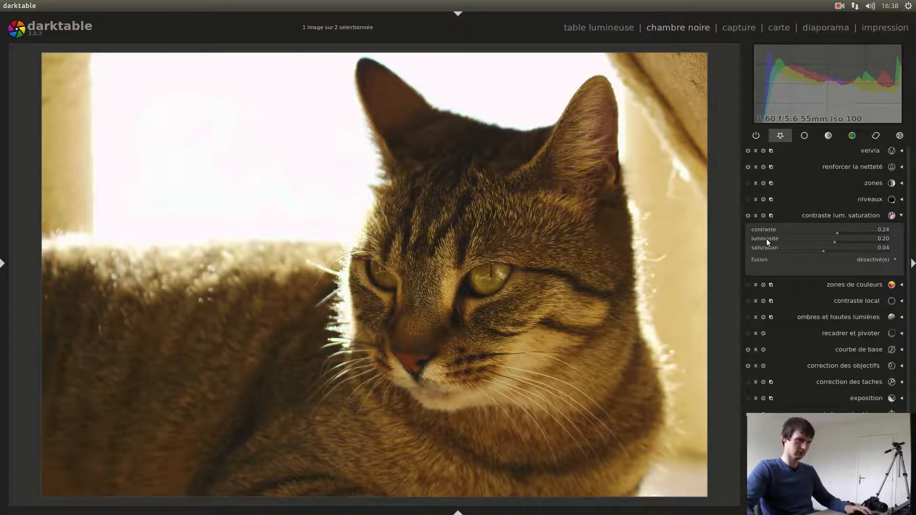
scroll(759, 248, "up", 2)
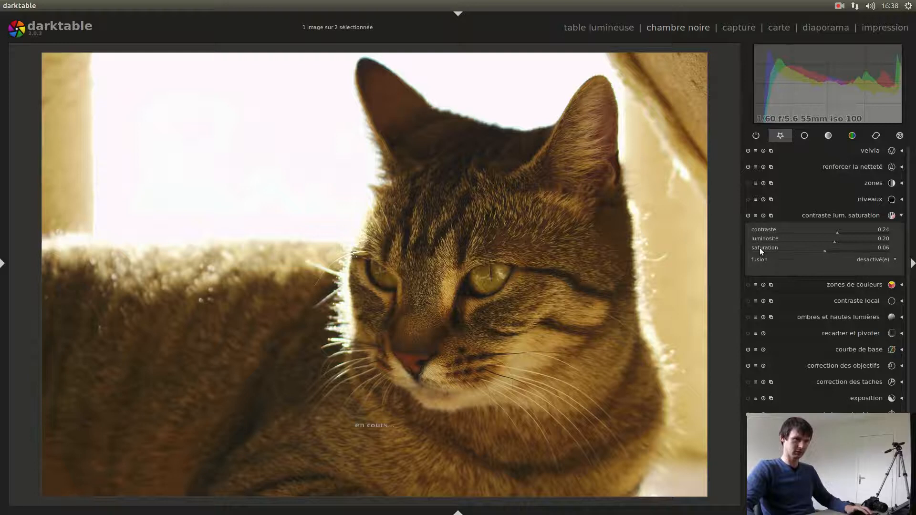
scroll(760, 248, "up", 3)
scroll(761, 247, "down", 5)
scroll(761, 247, "down", 3)
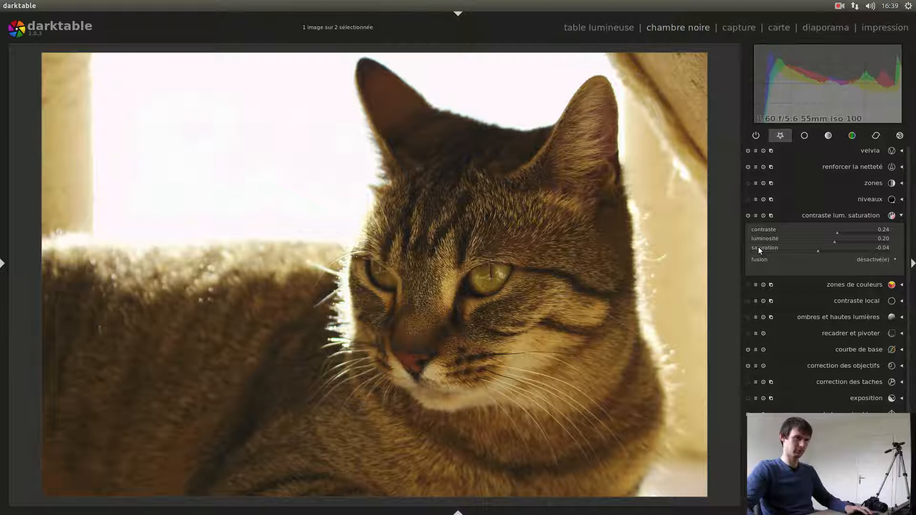
scroll(757, 247, "down", 3)
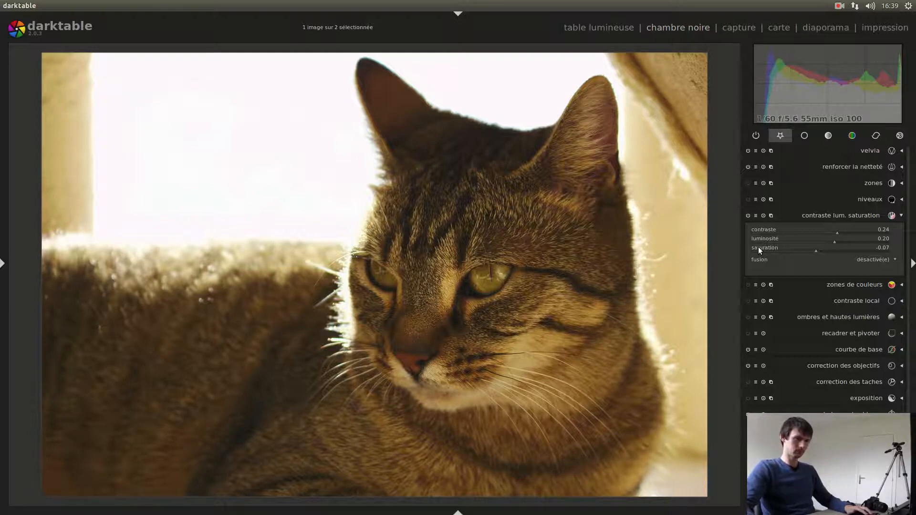
left_click(857, 215)
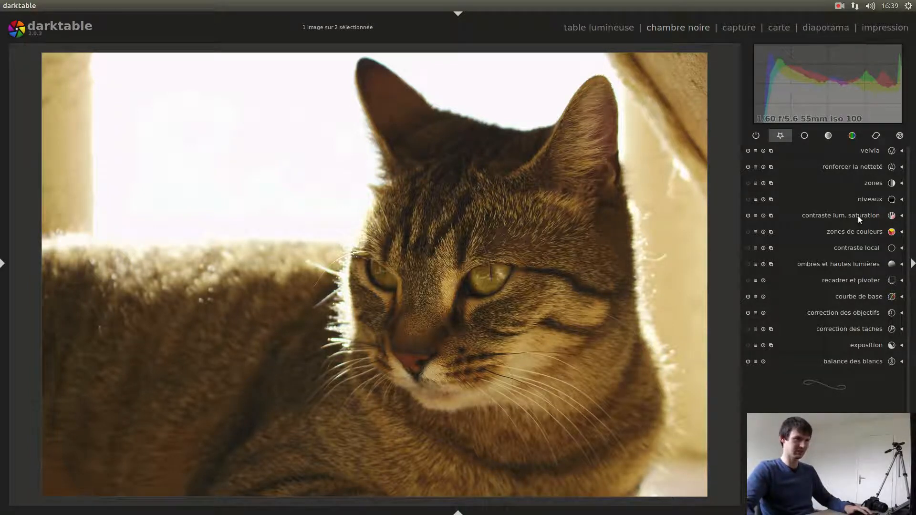
- Apply "ombres et hautes lumières" with its default values, compare gaussien and filtre bilatéral softening, keep gaussien, and collapse the module
left_click(843, 265)
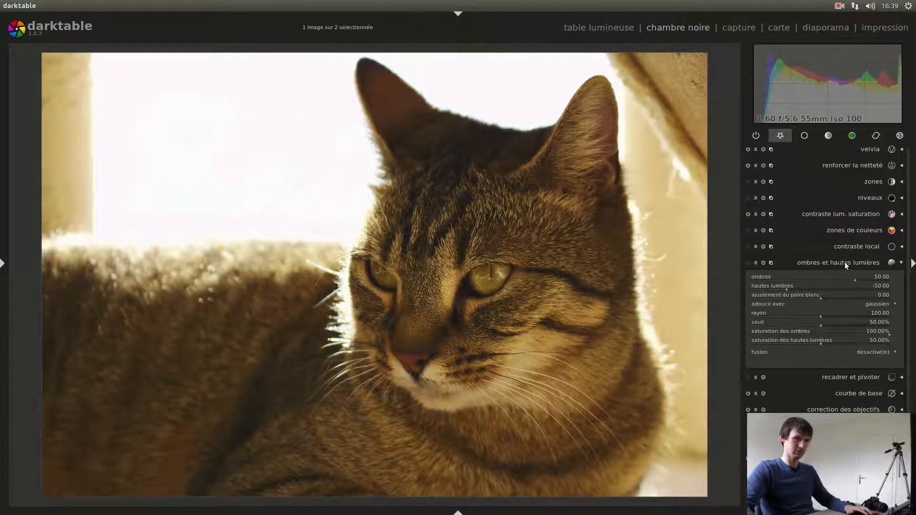
left_click(889, 304)
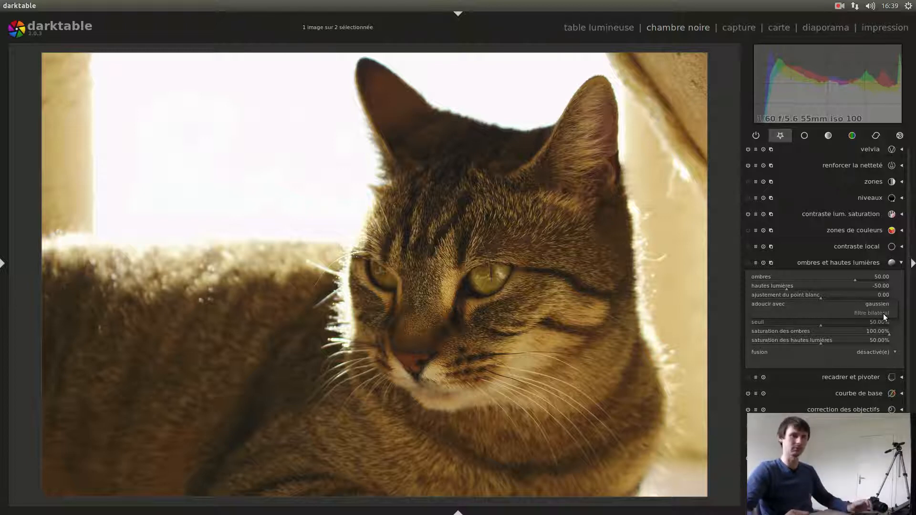
left_click(844, 262)
left_click(846, 265)
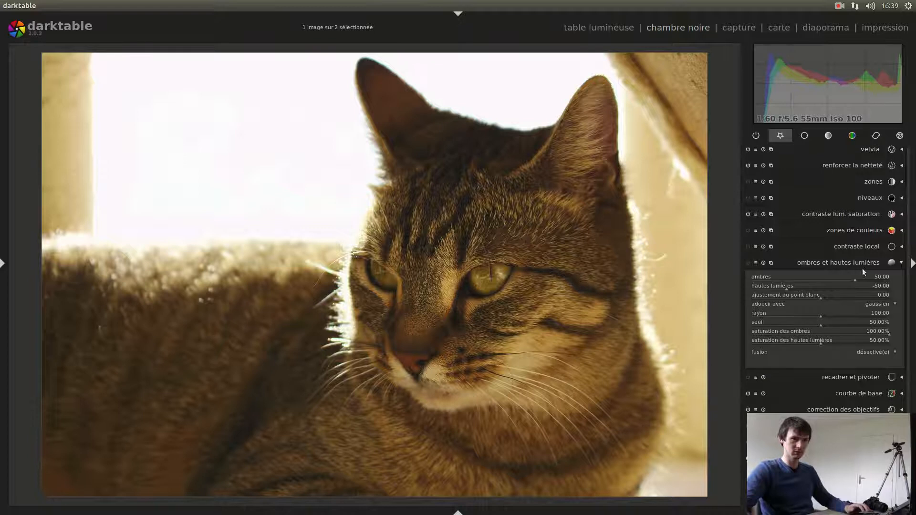
scroll(875, 302, "down", 1)
scroll(875, 302, "up", 1)
scroll(875, 302, "down", 1)
scroll(875, 303, "up", 1)
scroll(875, 302, "down", 1)
scroll(875, 302, "up", 1)
scroll(874, 303, "down", 1)
scroll(875, 303, "up", 1)
scroll(875, 303, "down", 1)
scroll(874, 302, "up", 1)
scroll(875, 305, "down", 1)
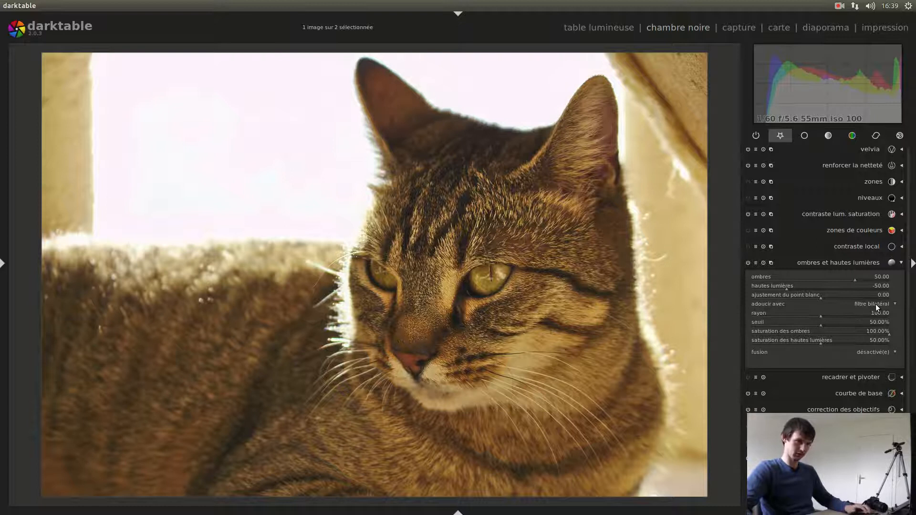
scroll(874, 305, "up", 1)
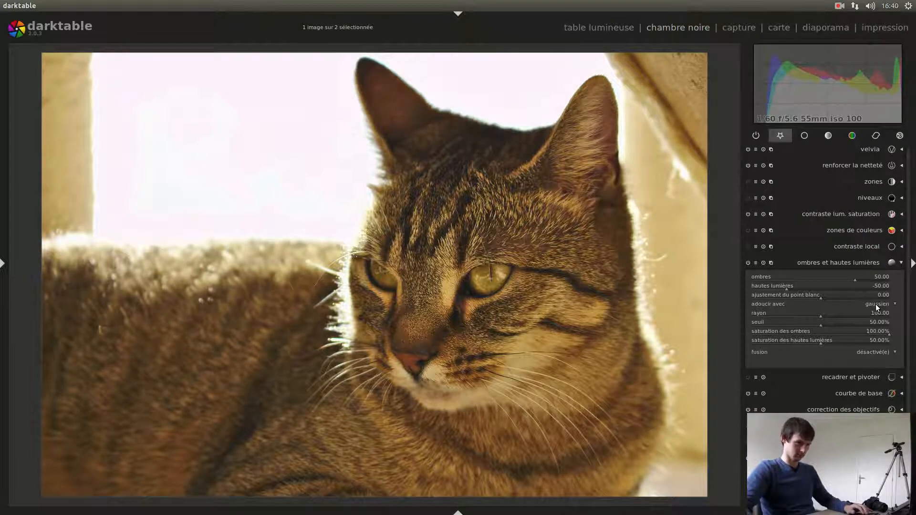
scroll(875, 304, "down", 1)
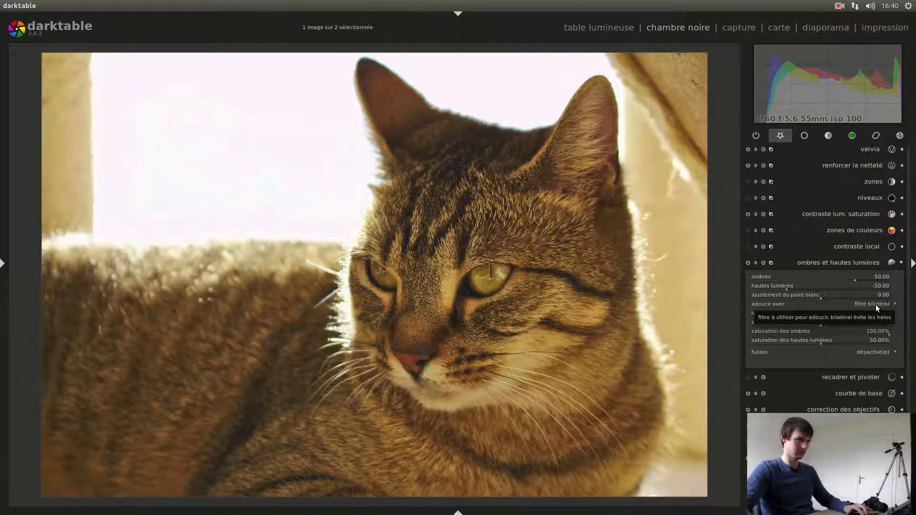
scroll(874, 305, "up", 1)
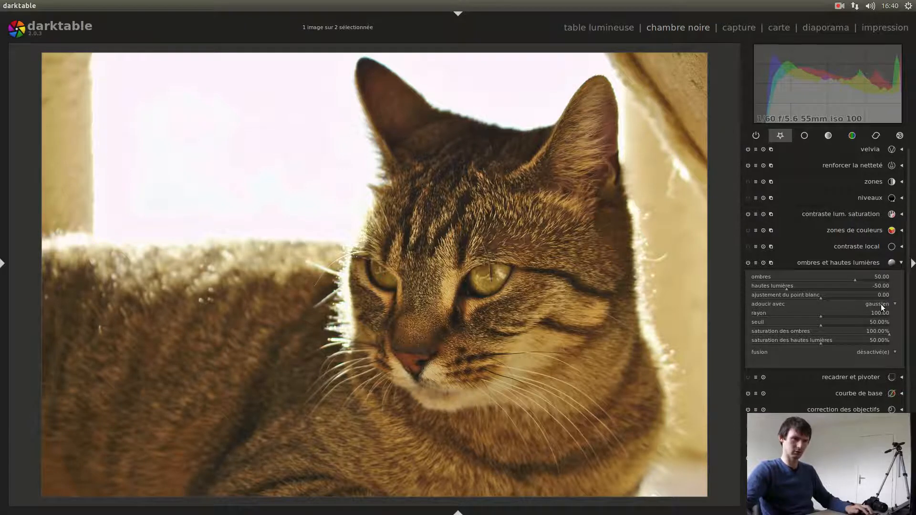
scroll(879, 305, "down", 1)
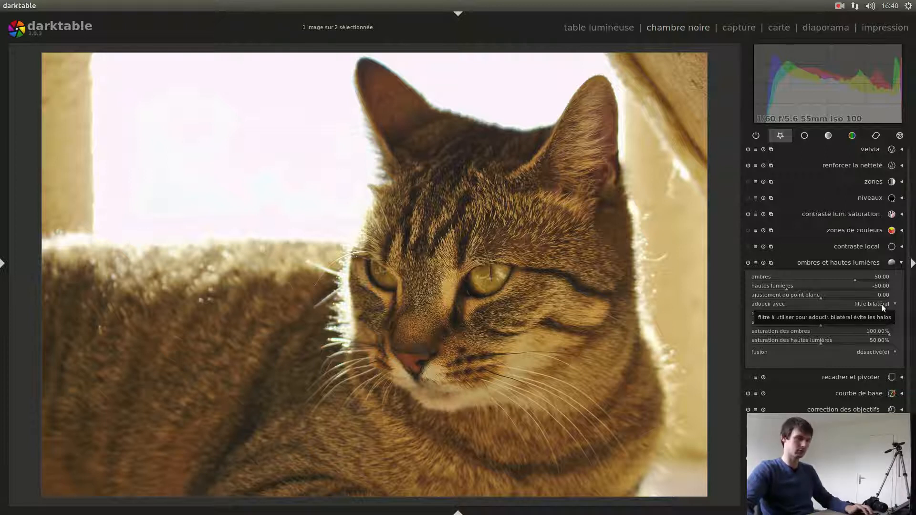
scroll(881, 304, "up", 1)
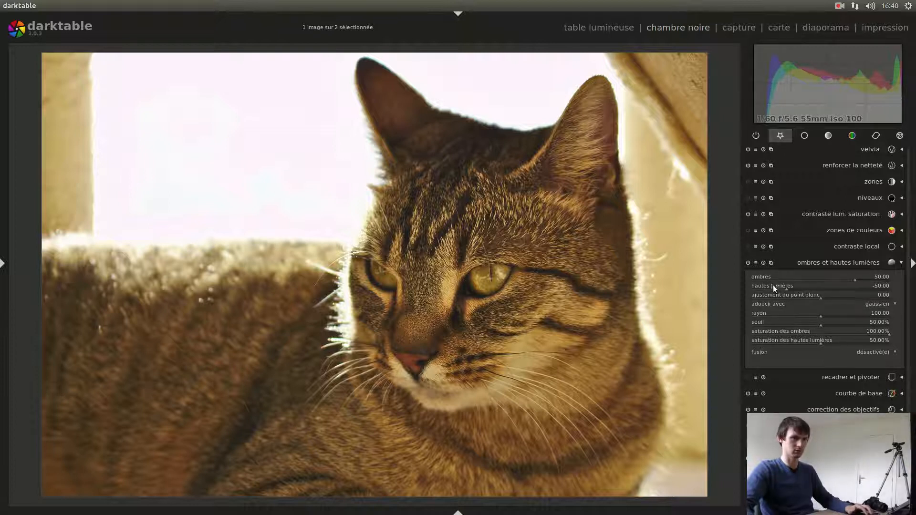
left_click(748, 262)
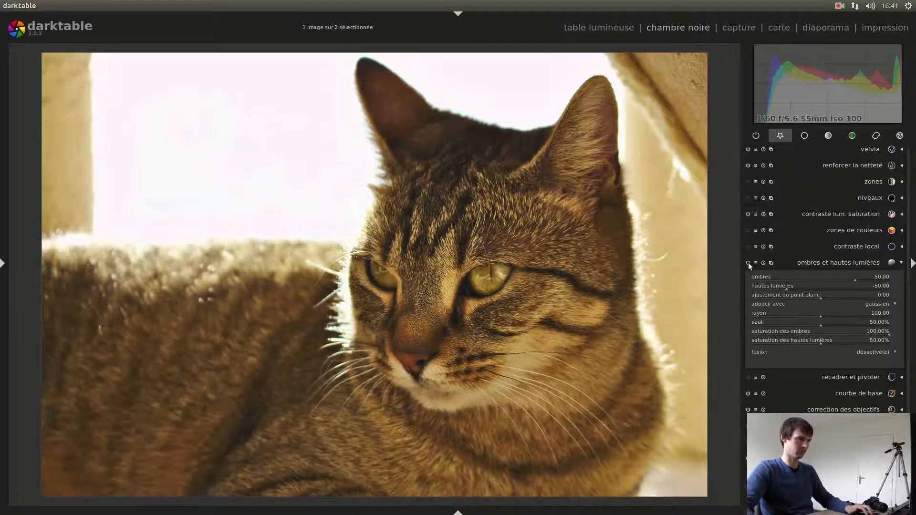
left_click(859, 262)
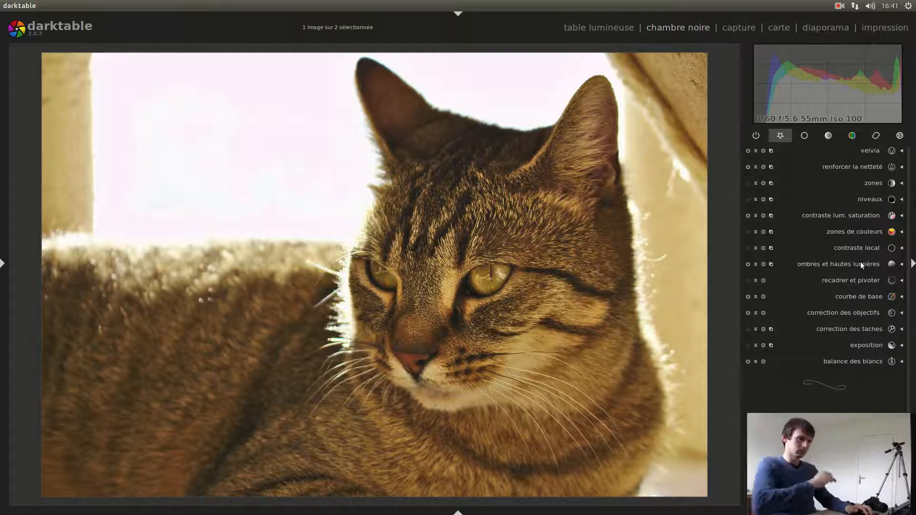
- Apply "contraste local" with its default values, compare its effect on the cat's face, and collapse the module
scroll(479, 324, "up", 3)
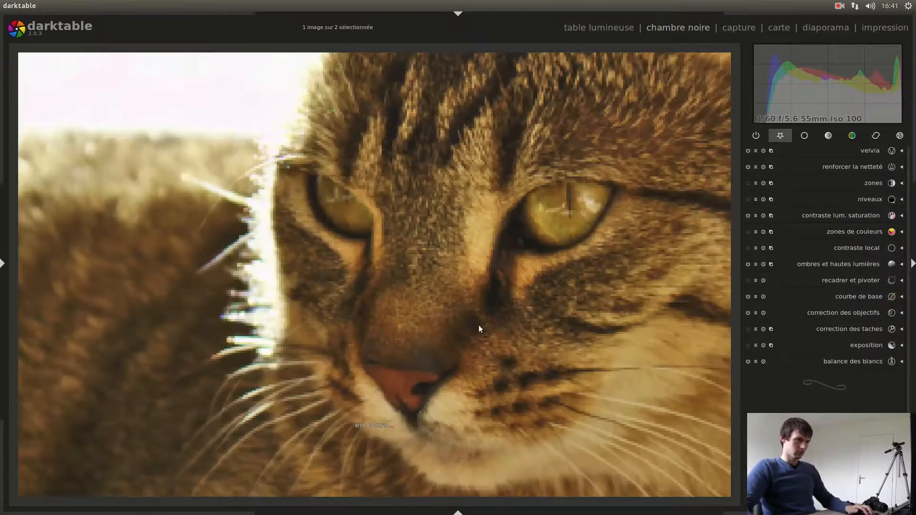
scroll(446, 208, "up", 4)
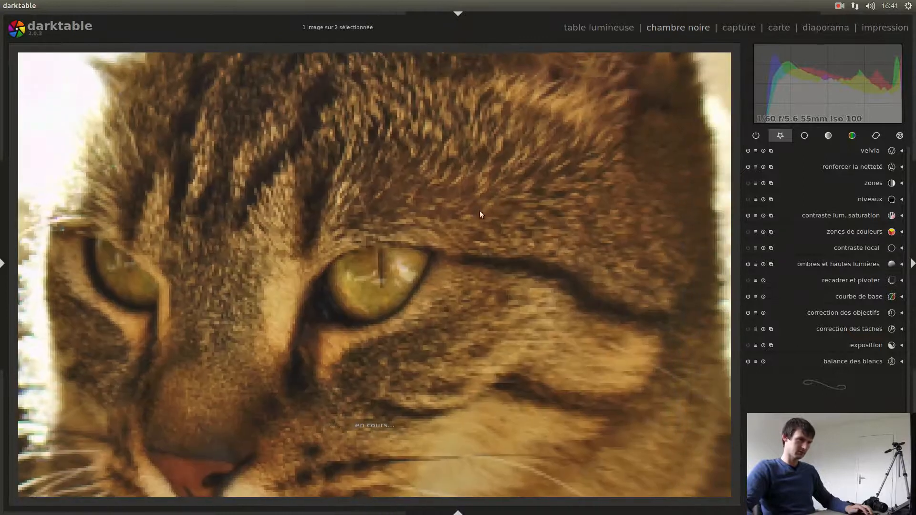
left_click_drag(248, 196, 353, 154)
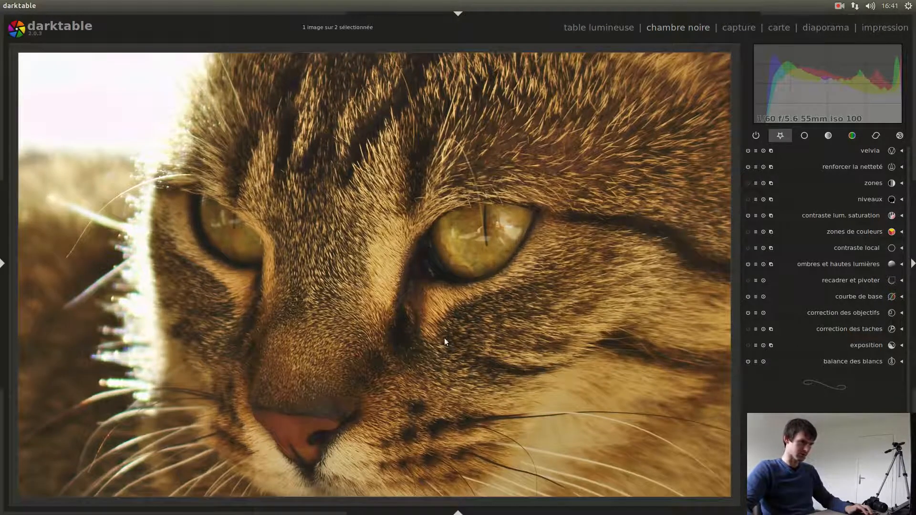
left_click_drag(315, 169, 404, 134)
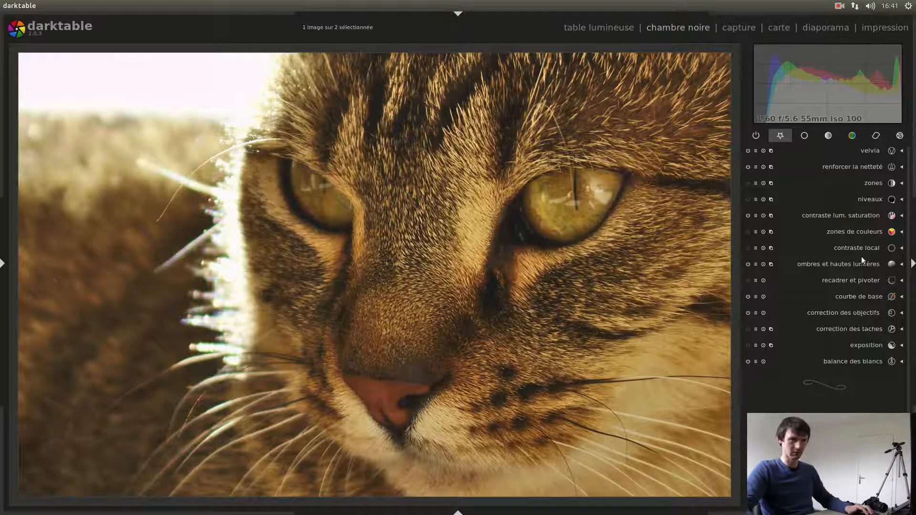
left_click(747, 248)
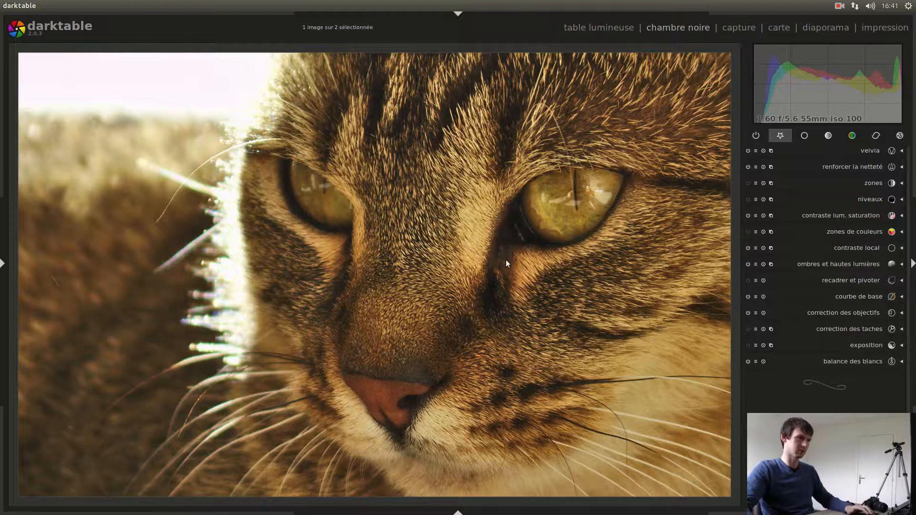
scroll(522, 264, "down", 2)
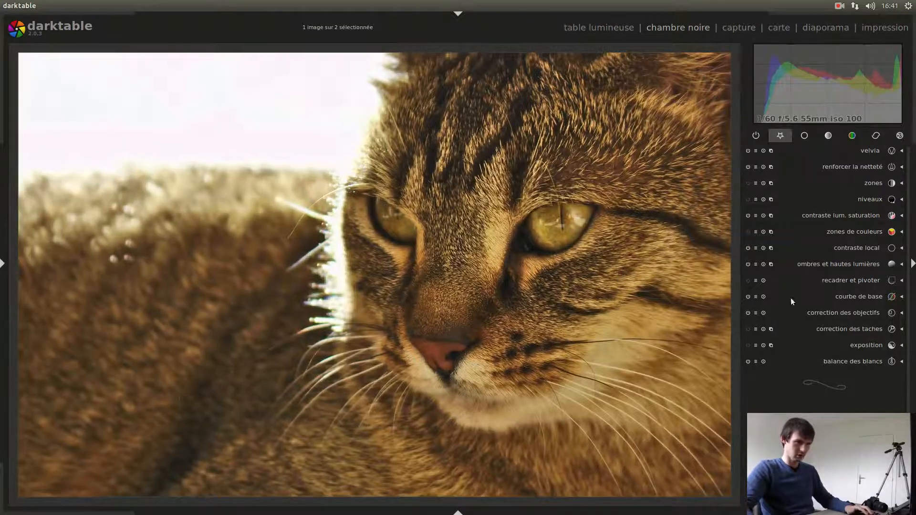
left_click(853, 248)
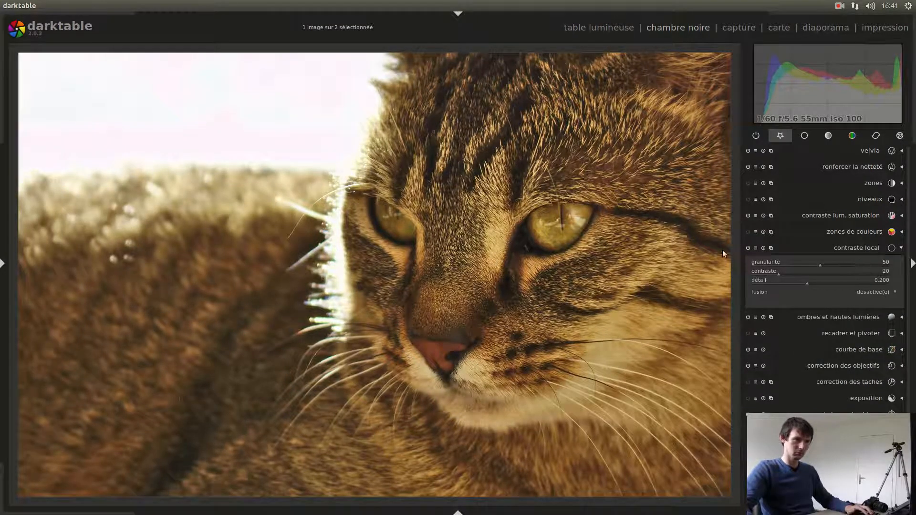
left_click(843, 252)
- Examine the local contrast effect on the cat's eyes and fur, both close up and across the whole picture
scroll(550, 215, "down", 2)
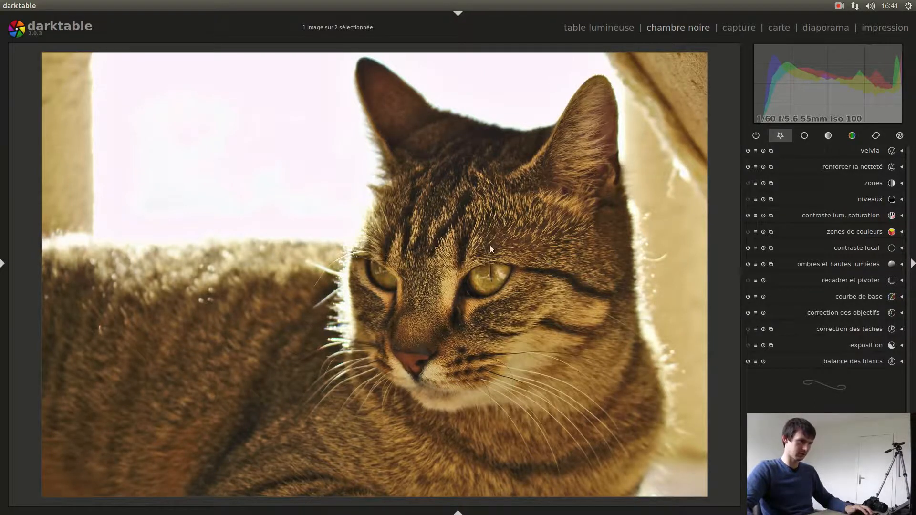
scroll(483, 279, "up", 3)
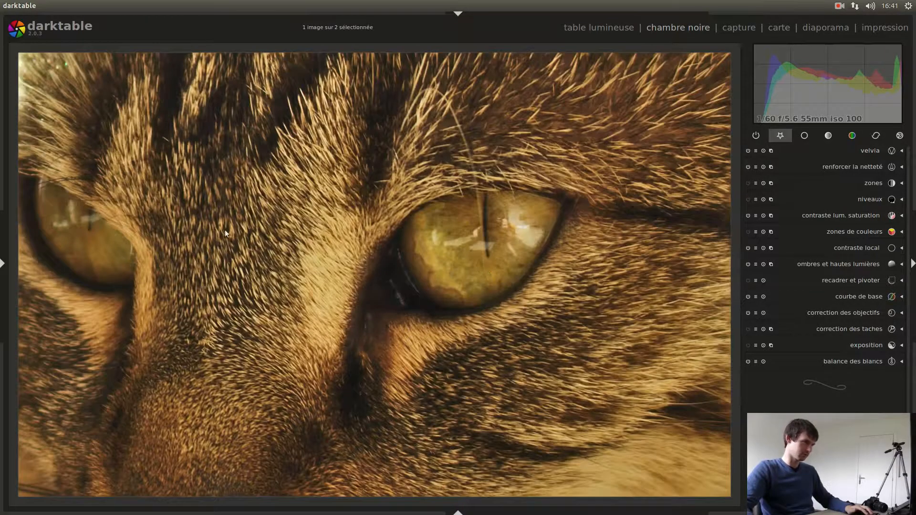
scroll(408, 237, "down", 4)
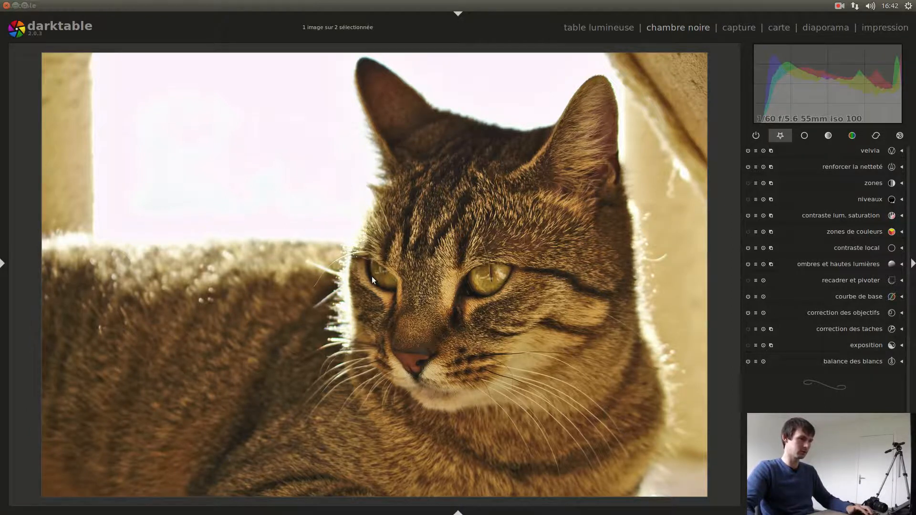
scroll(496, 304, "up", 5)
scroll(380, 264, "up", 2)
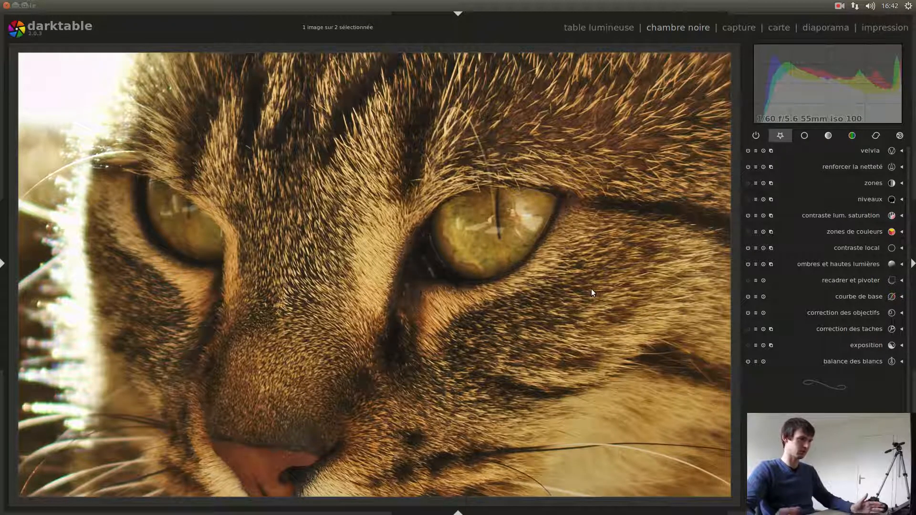
scroll(537, 284, "down", 7)
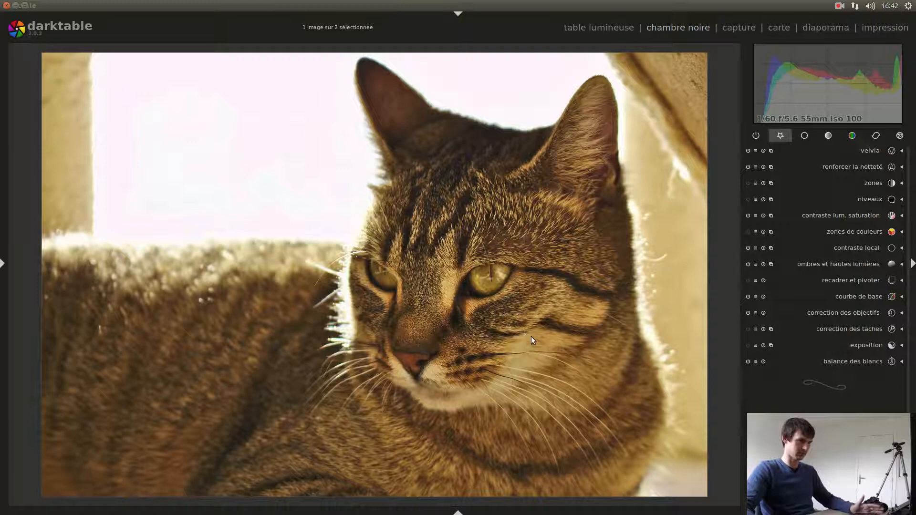
- In "recadrer et pivoter", shrink the 16:9 crop frame to about 4833x2719 and place it against the image's upper edge, around the cat's head
left_click(848, 280)
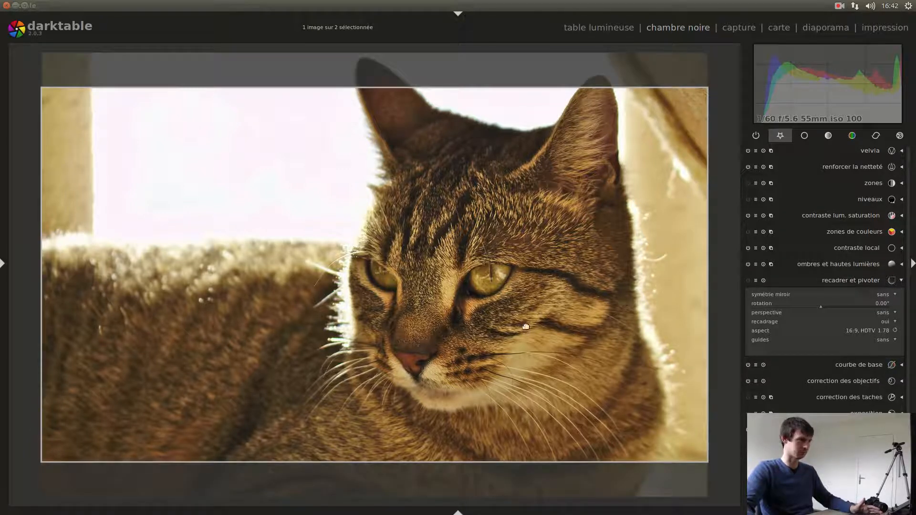
left_click_drag(52, 94, 138, 148)
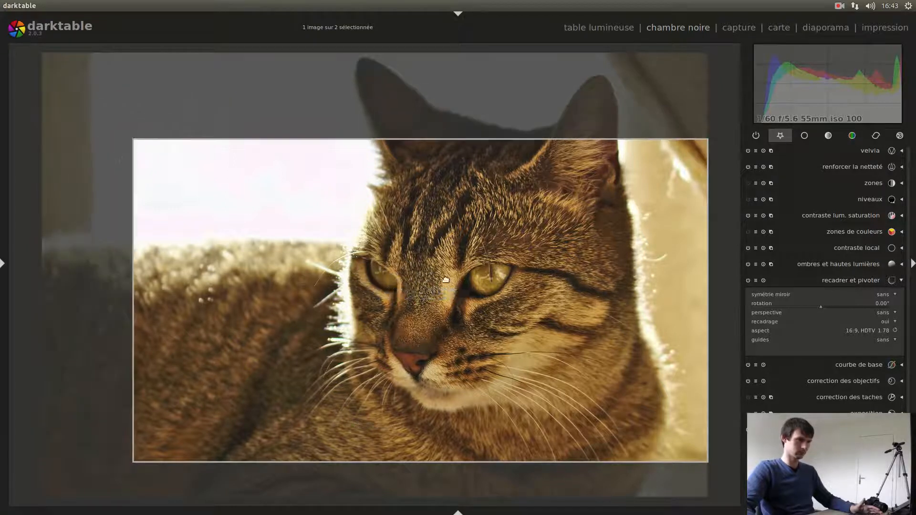
left_click_drag(529, 278, 513, 262)
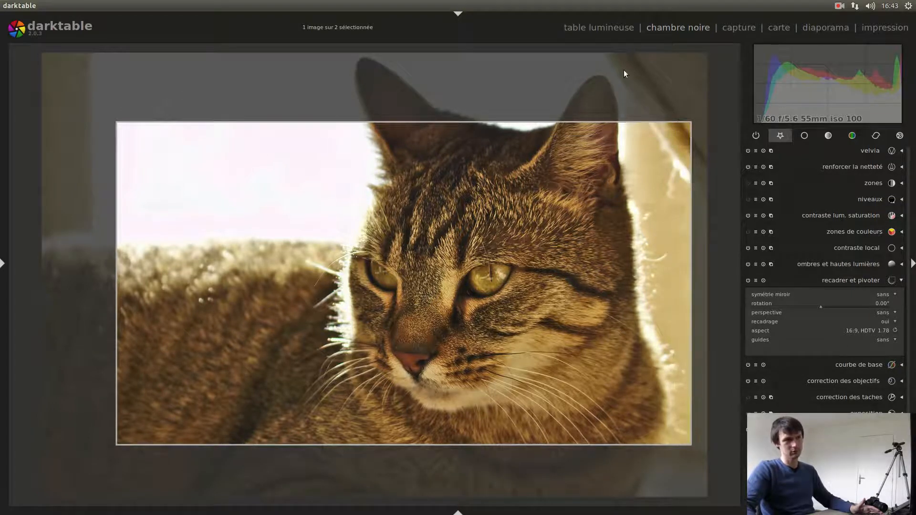
left_click_drag(538, 262, 504, 271)
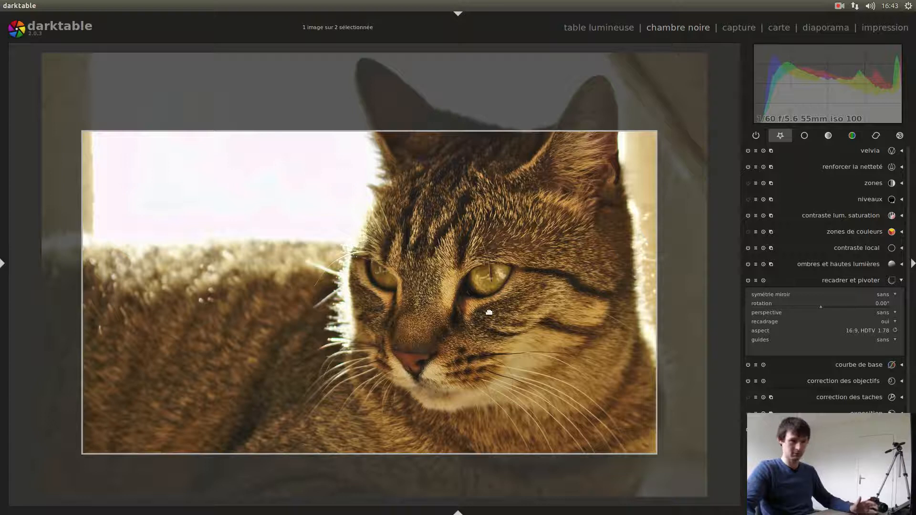
left_click_drag(494, 321, 514, 231)
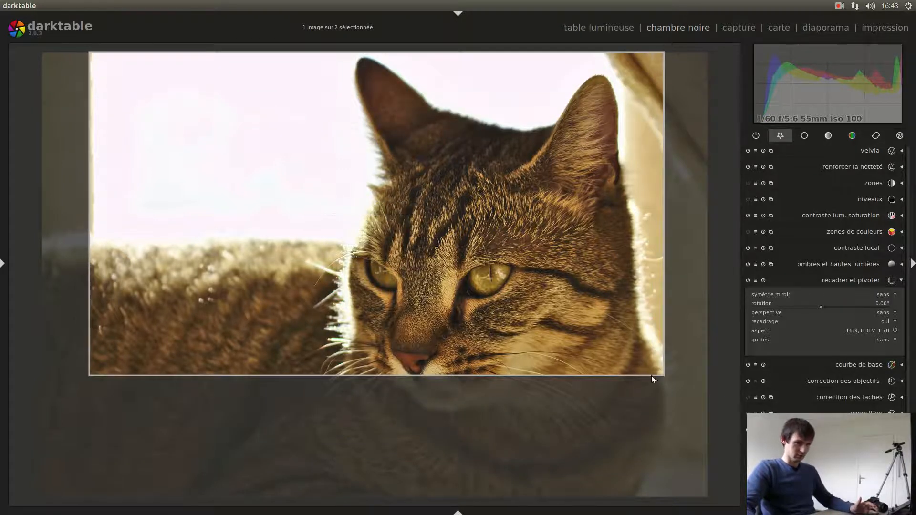
left_click_drag(663, 375, 705, 397)
left_click_drag(556, 233, 511, 168)
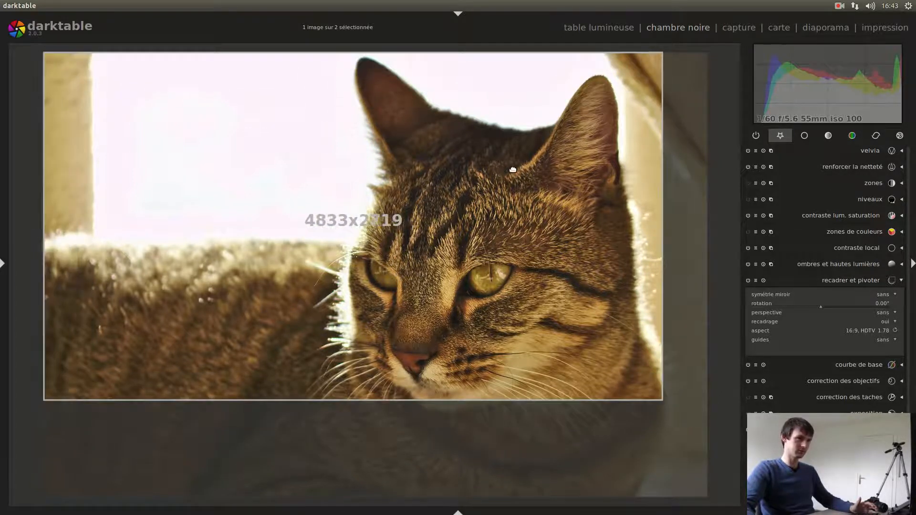
- Set the crop aspect to libre, extend the frame down the body, trim its upper edge just below the ear tips, and apply the crop
left_click(860, 329)
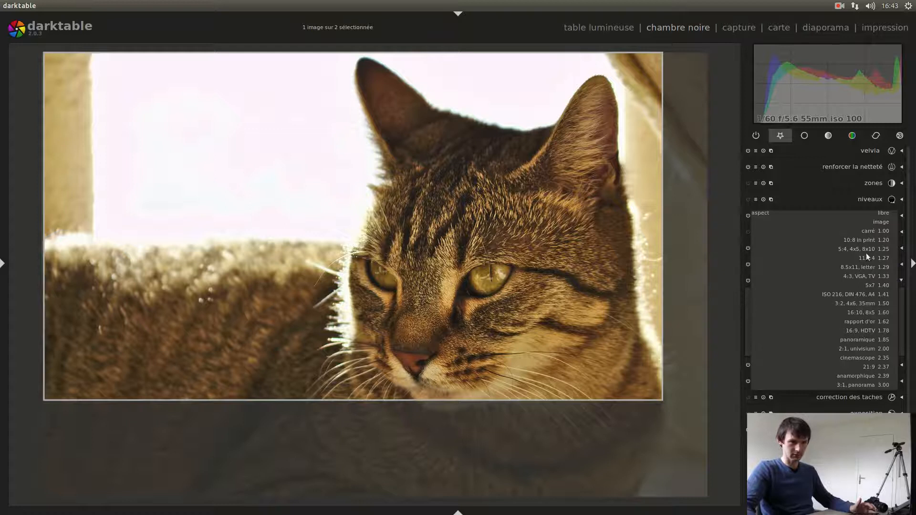
left_click(880, 213)
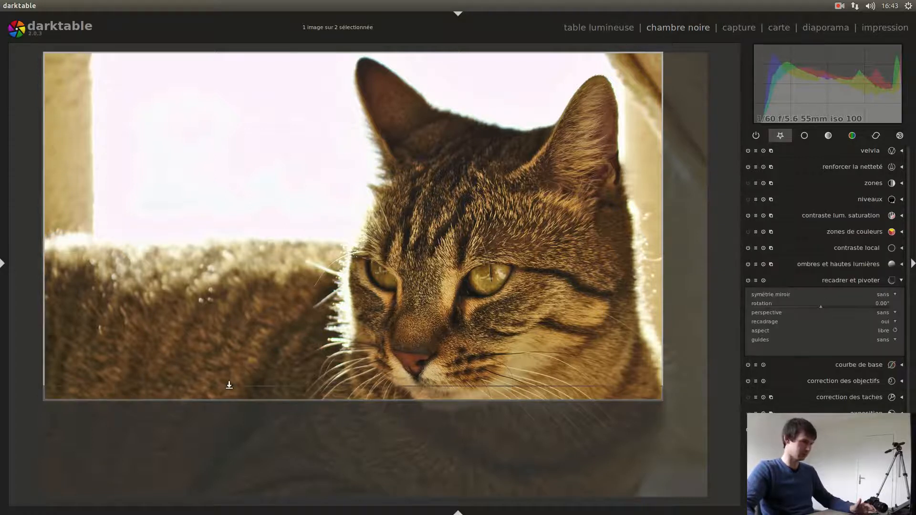
left_click_drag(276, 397, 286, 476)
left_click_drag(649, 470, 616, 465)
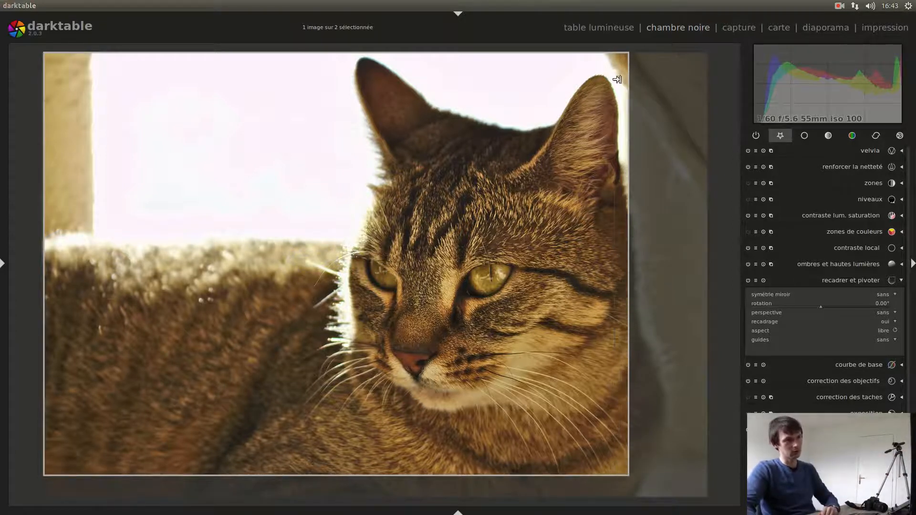
left_click_drag(627, 280, 656, 282)
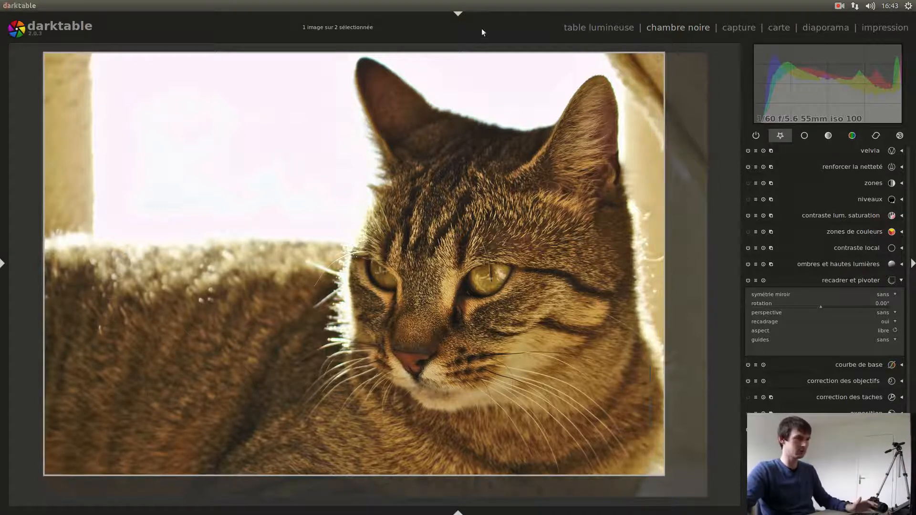
left_click_drag(649, 62, 619, 95)
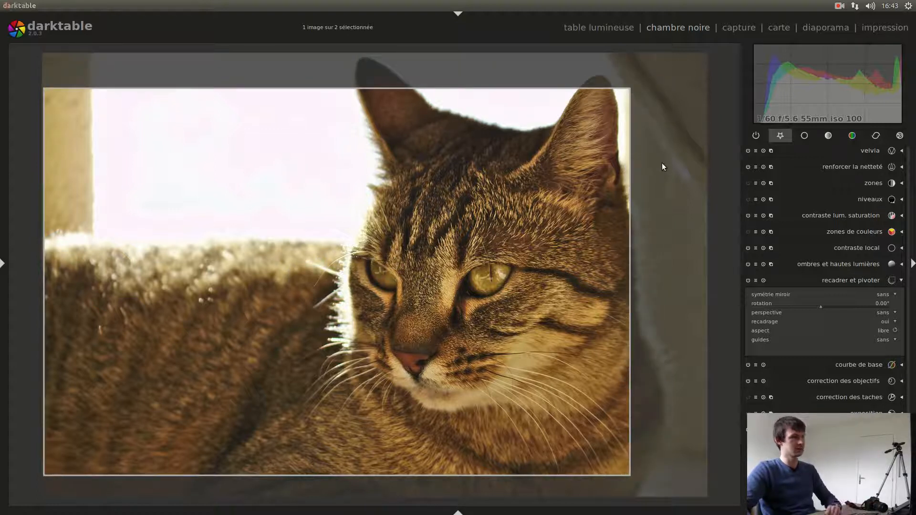
double_click(470, 241)
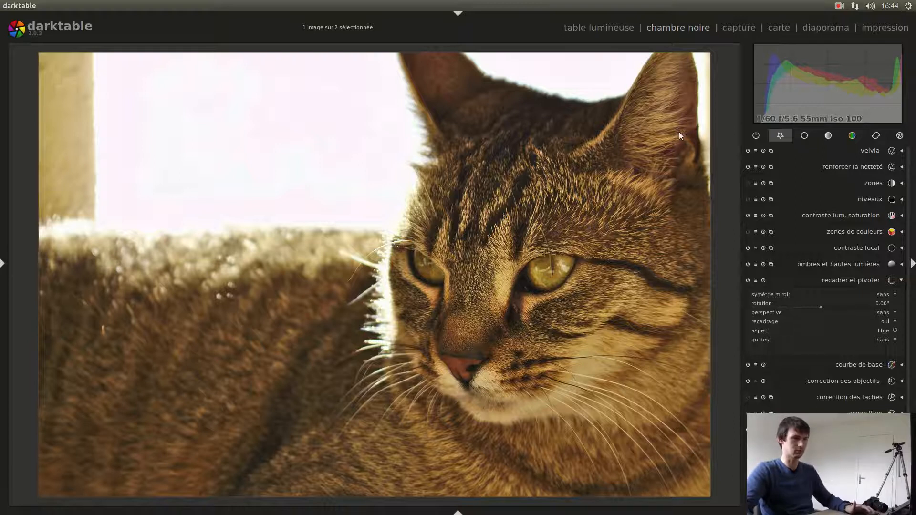
- Reopen the crop, tighten the frame so it cuts off the ears and keeps the face and chest, and apply it
left_click(851, 281)
left_click_drag(439, 205, 423, 233)
left_click_drag(653, 116, 635, 178)
left_click_drag(642, 340, 677, 339)
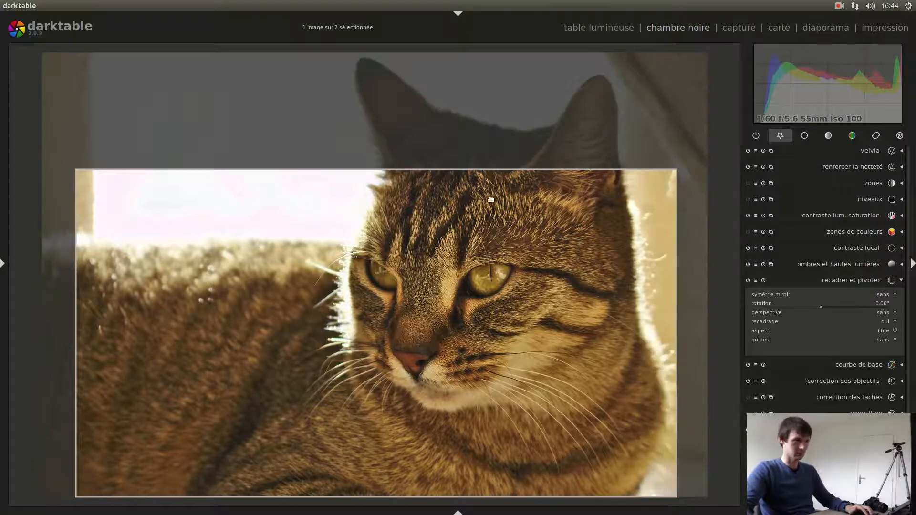
mouse_move(491, 180)
left_mouse_down()
mouse_move(493, 170)
mouse_move(492, 178)
left_mouse_up()
left_click_drag(69, 307, 95, 307)
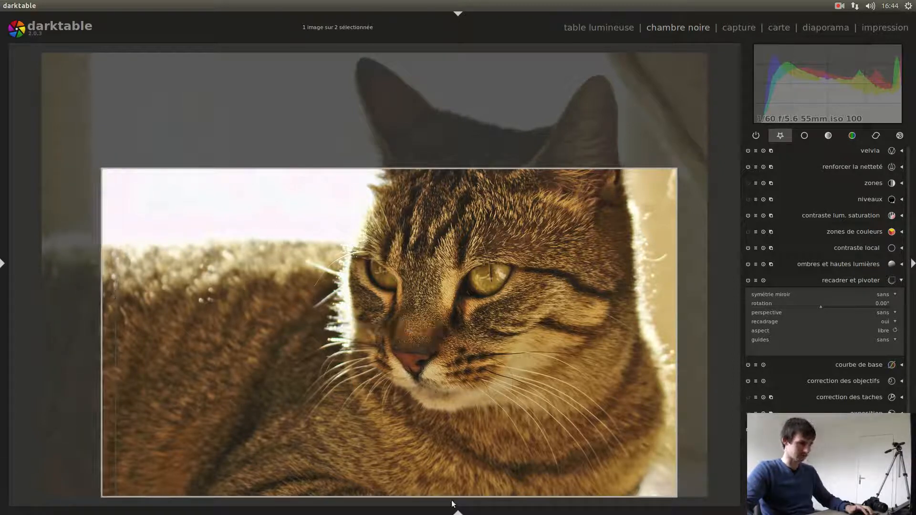
left_click_drag(457, 489, 458, 484)
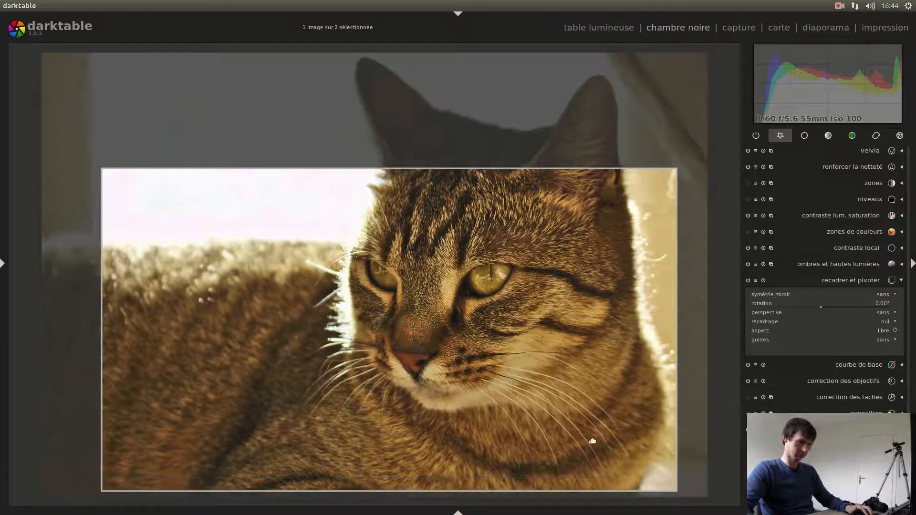
double_click(432, 328)
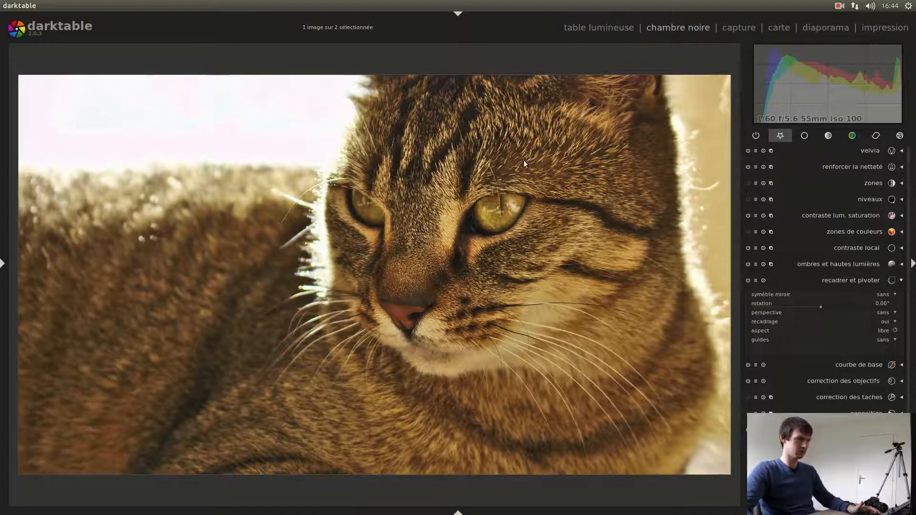
- Reopen the crop, move the frame up to include part of the ears, and set the aspect to 16:9, HDTV 1.78
left_click(845, 282)
left_click(845, 279)
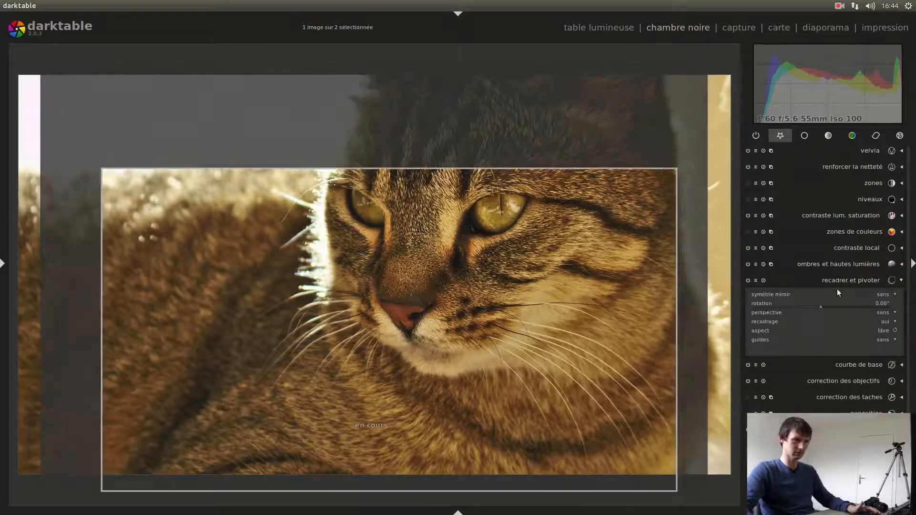
left_click_drag(537, 325, 521, 278)
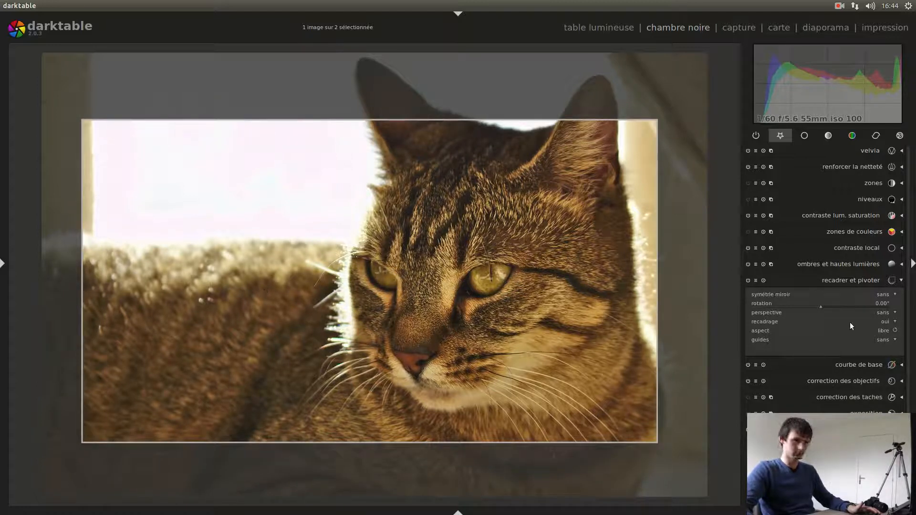
left_click(876, 329)
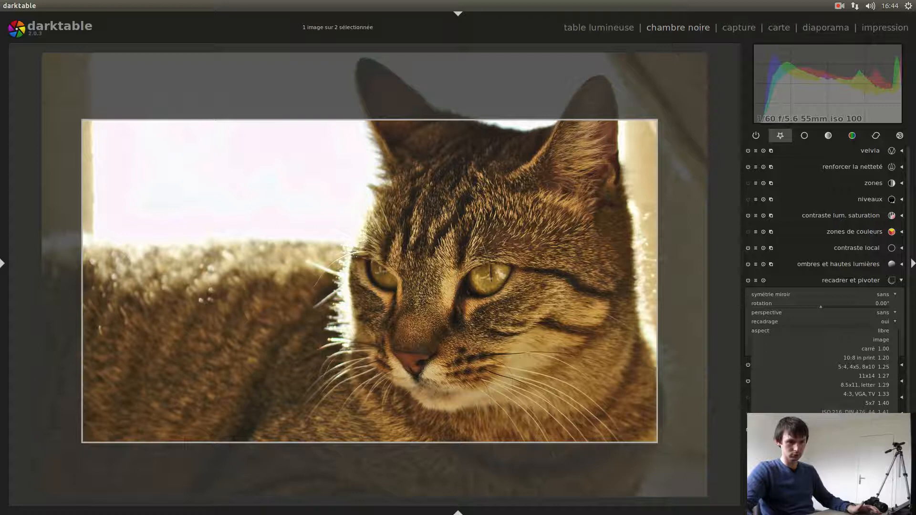
left_click(868, 449)
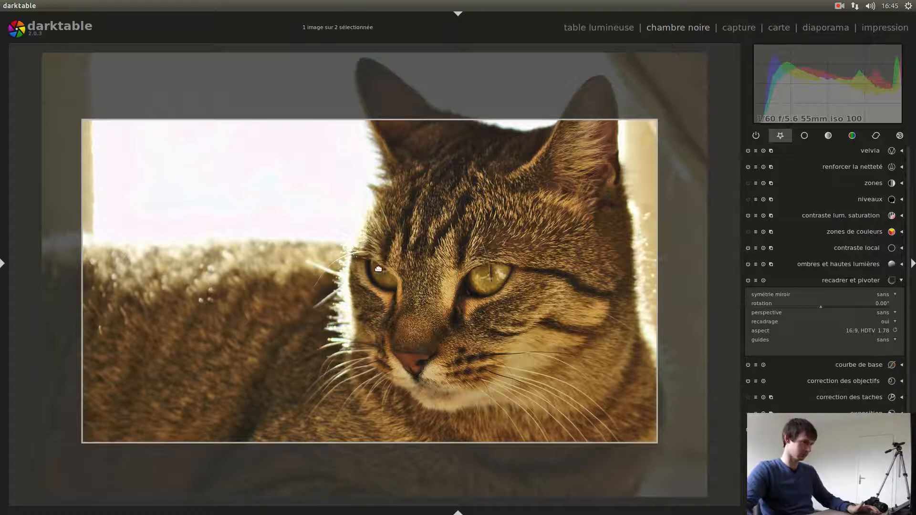
- Shrink the 16:9 crop frame slightly and reposition it around the cat's face, with its upper edge cutting through the ears
left_click_drag(379, 269, 392, 279)
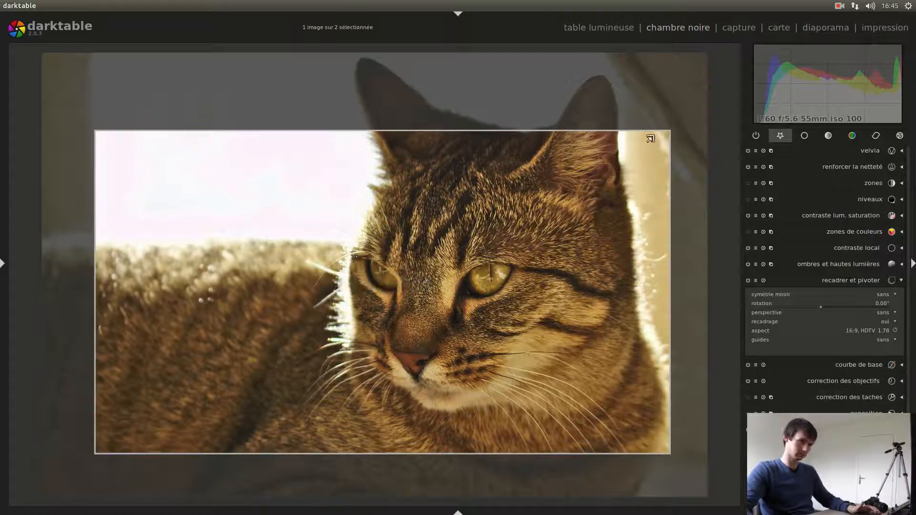
mouse_move(650, 138)
left_mouse_down()
mouse_move(636, 147)
mouse_move(643, 144)
left_mouse_up()
left_click_drag(553, 341, 553, 328)
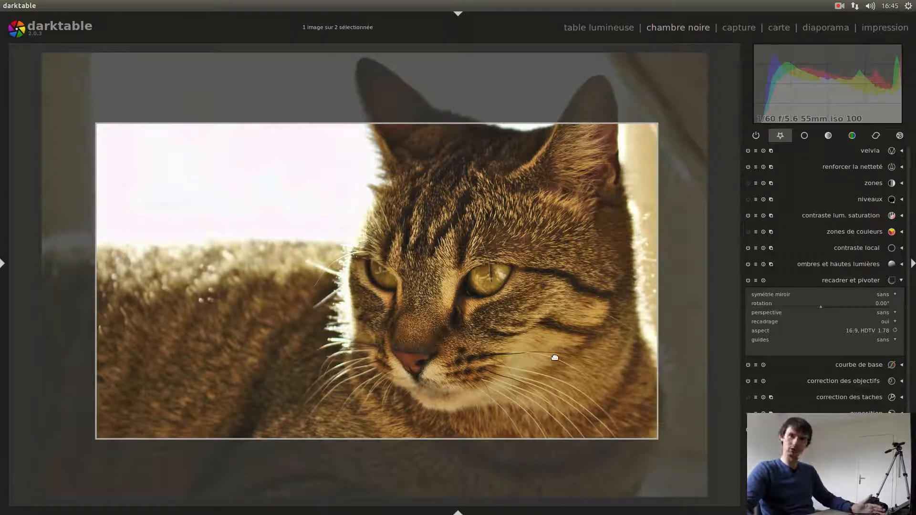
left_click_drag(543, 344, 543, 353)
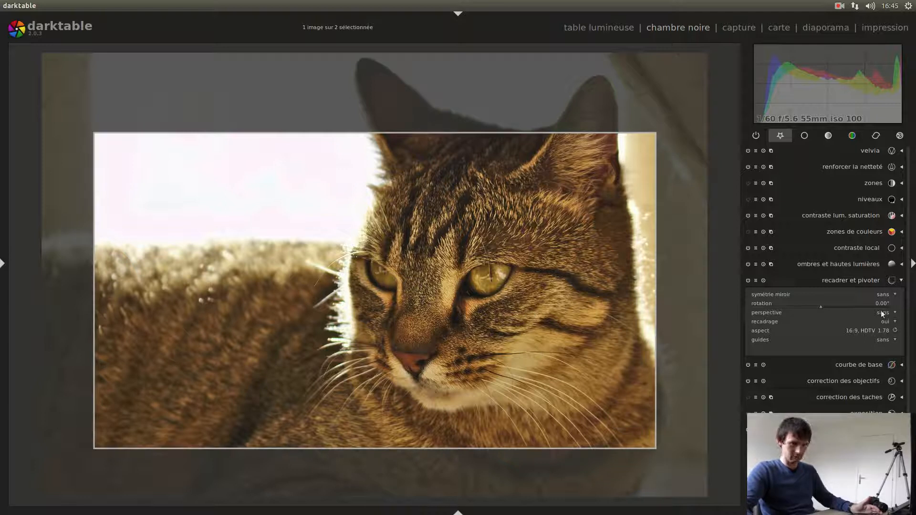
- Set the crop guides to règle des tiers, shift the frame so a guide intersection nears the cat's front eye, and apply the crop
left_click(883, 338)
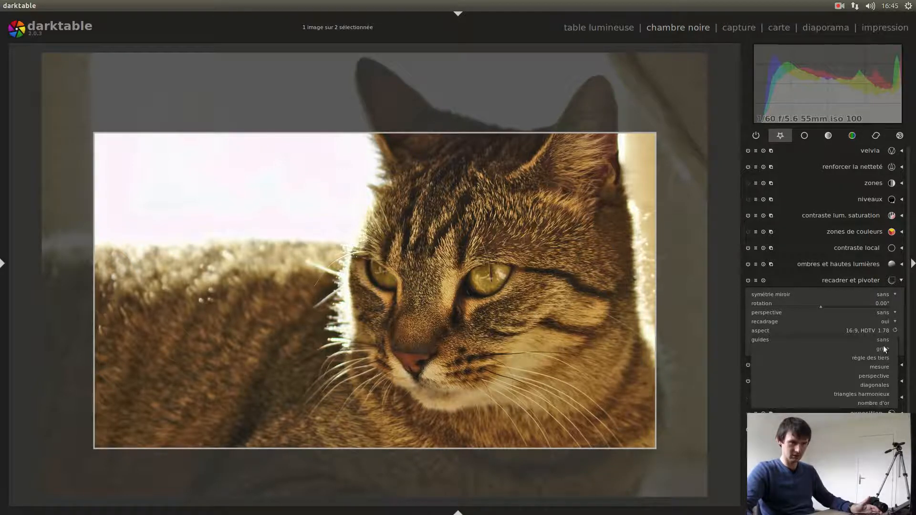
left_click(883, 357)
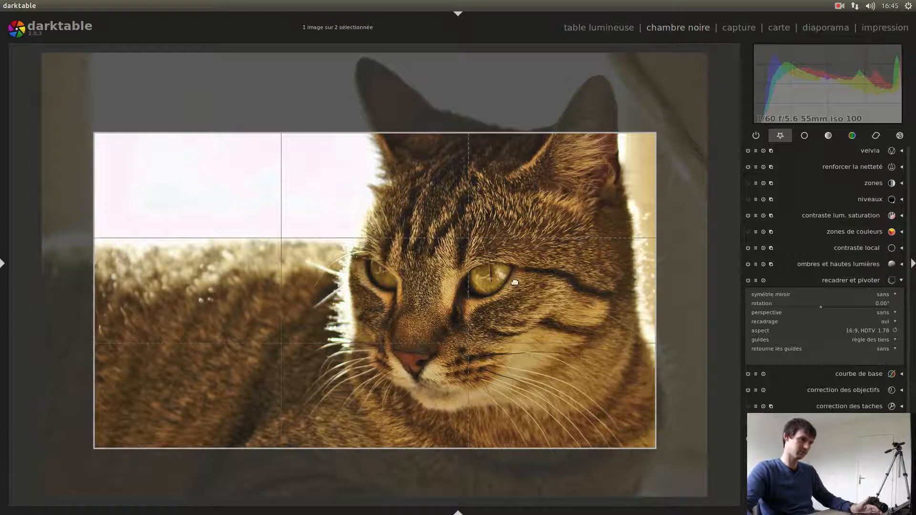
mouse_move(503, 272)
left_mouse_down()
mouse_move(493, 300)
mouse_move(515, 267)
left_mouse_up()
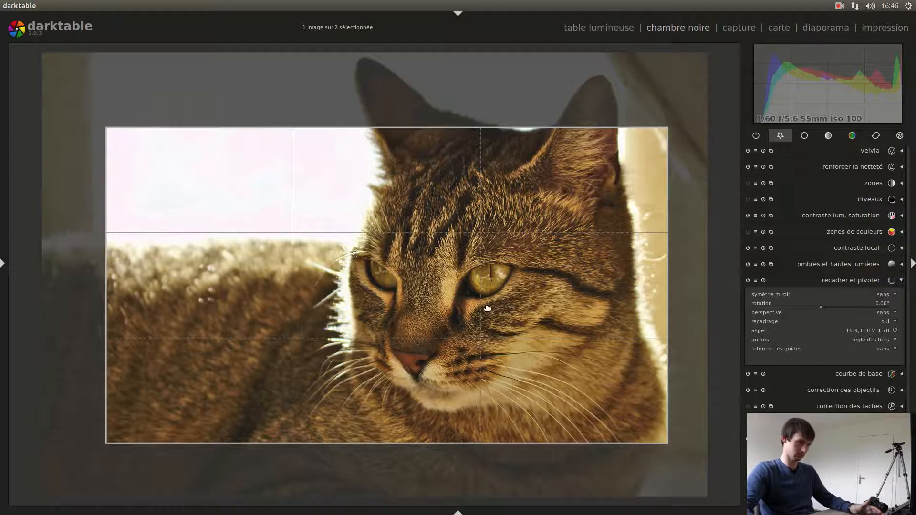
key("Return")
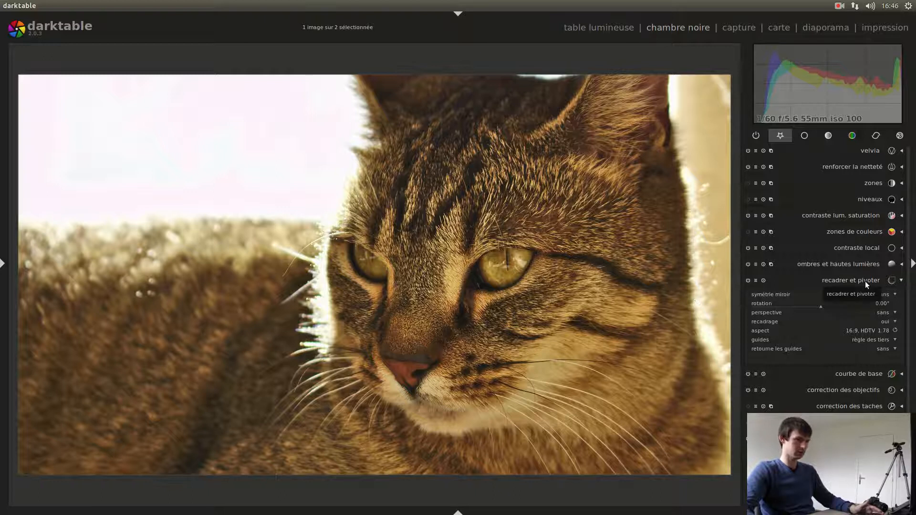
- Examine the fur, eyes, nose and backlit edge of the cropped portrait up close, then return to the whole image
scroll(503, 296, "up", 2)
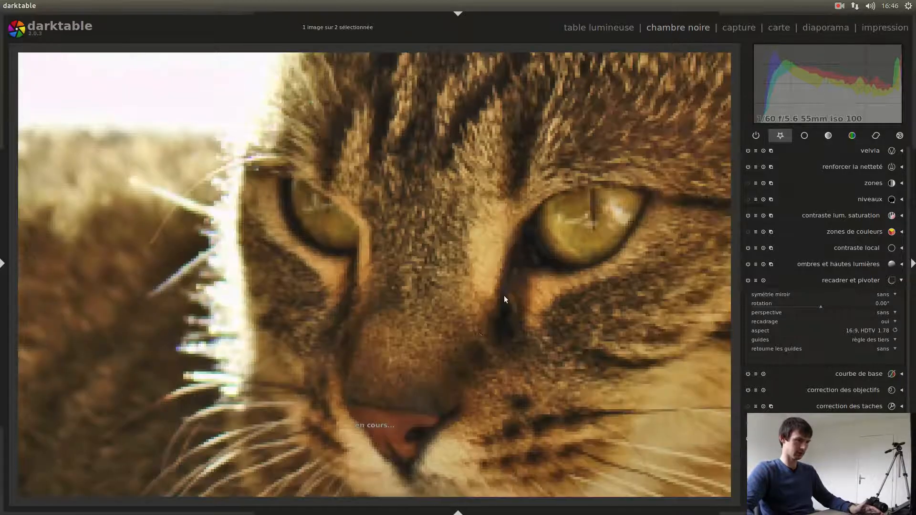
left_click_drag(505, 336, 397, 244)
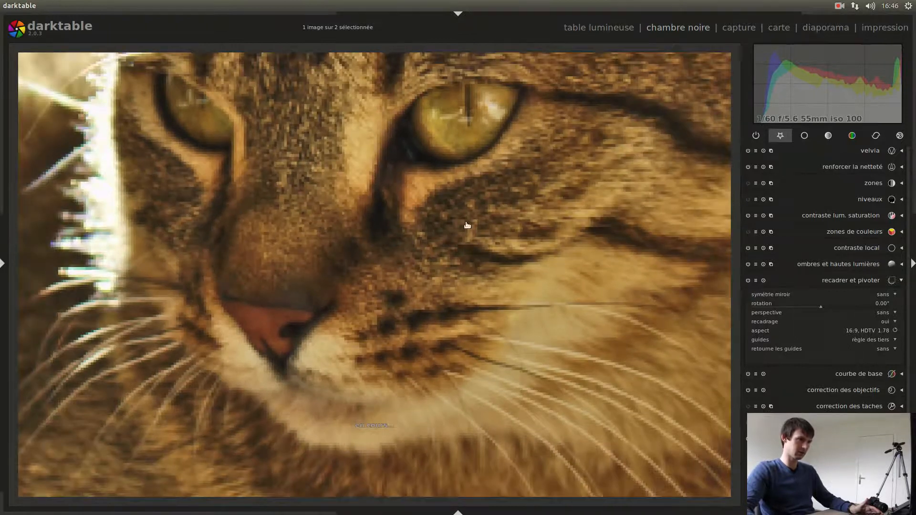
left_click_drag(467, 225, 439, 324)
left_click_drag(524, 266, 454, 290)
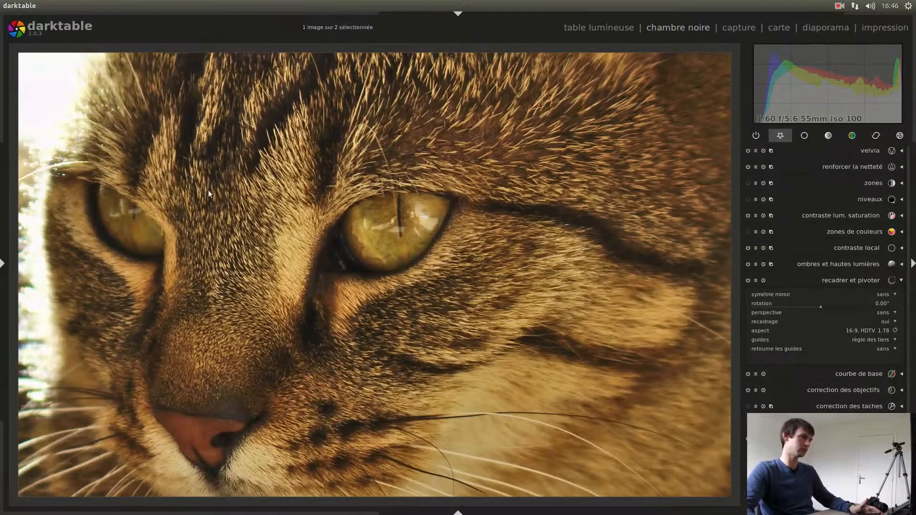
left_click_drag(230, 151, 505, 347)
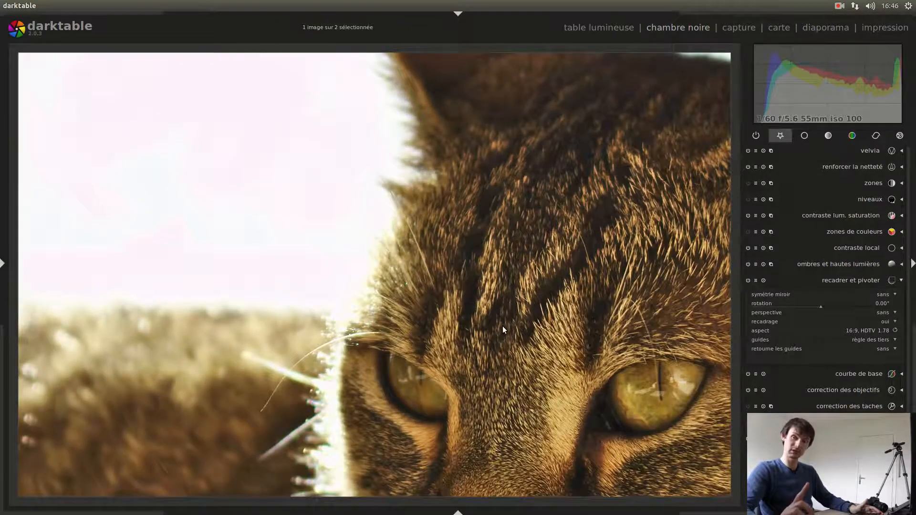
scroll(503, 330, "down", 5)
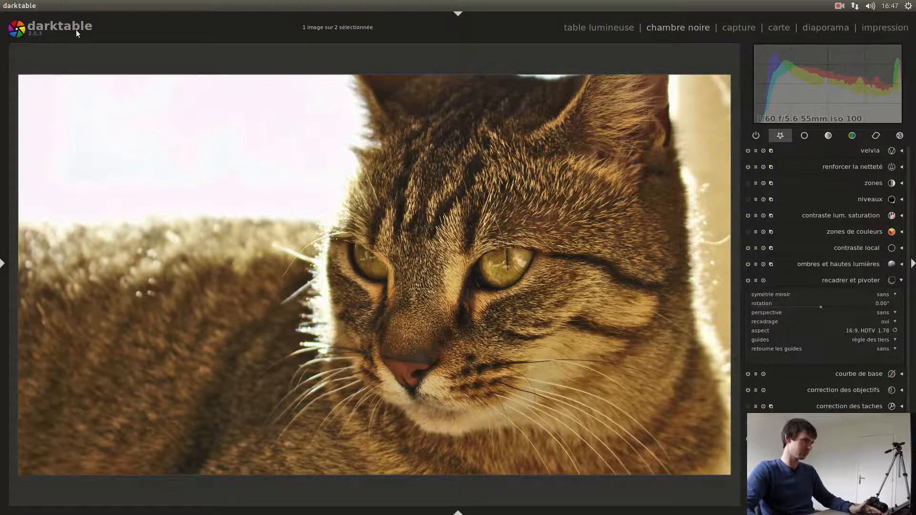
mouse_move(1, 93)
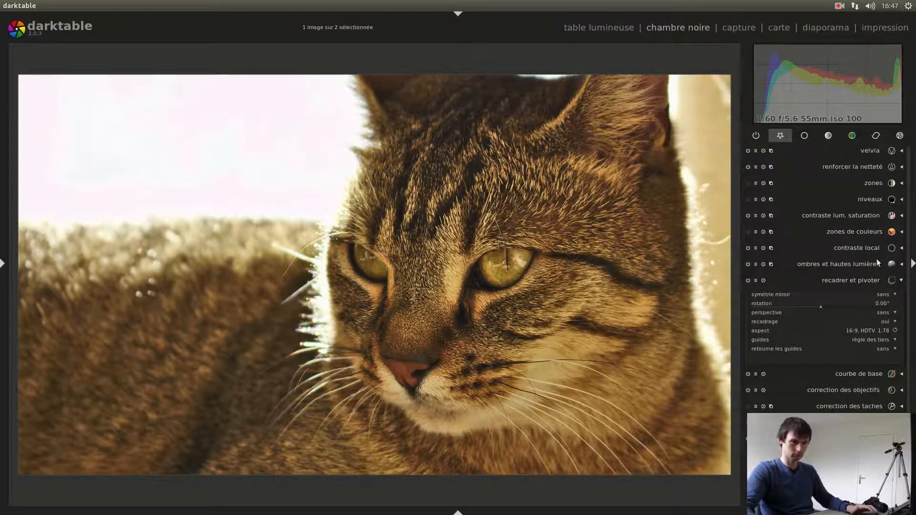
- Close the crop settings and enable the vignetage module with its default settings
left_click(864, 279)
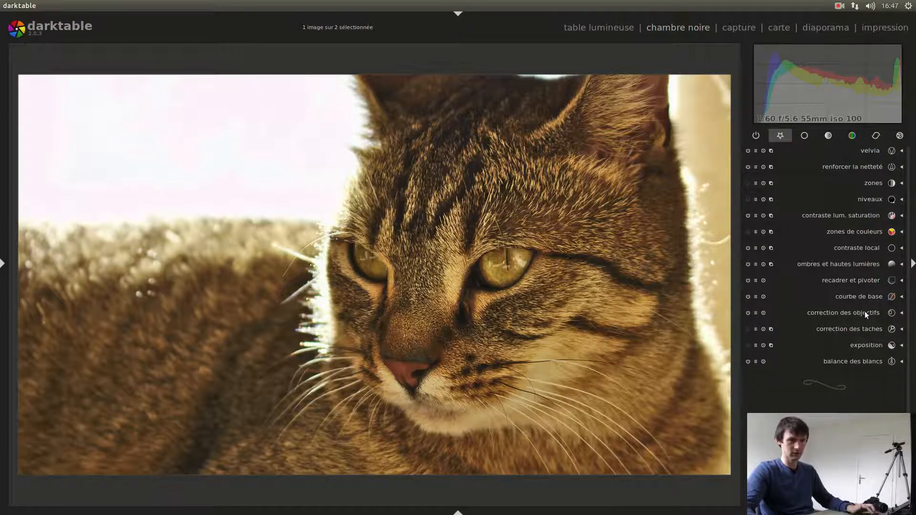
left_click(875, 137)
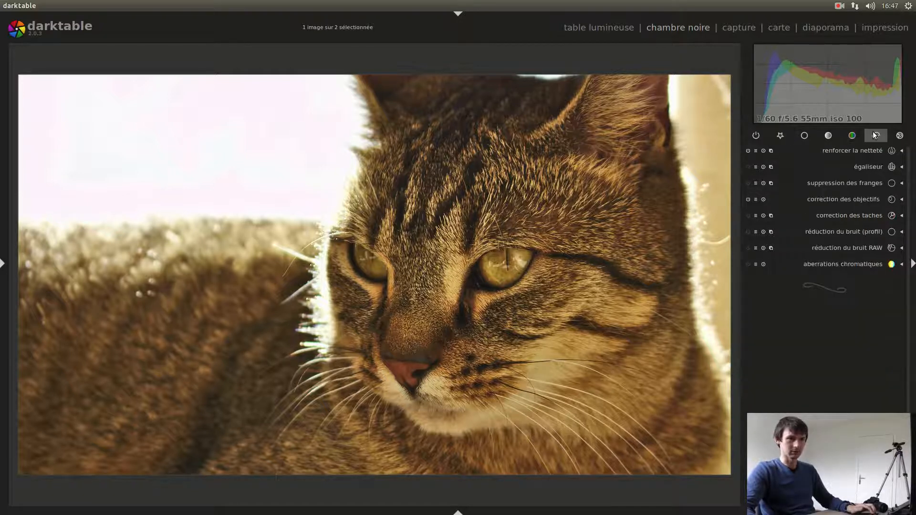
left_click(899, 138)
left_click(864, 151)
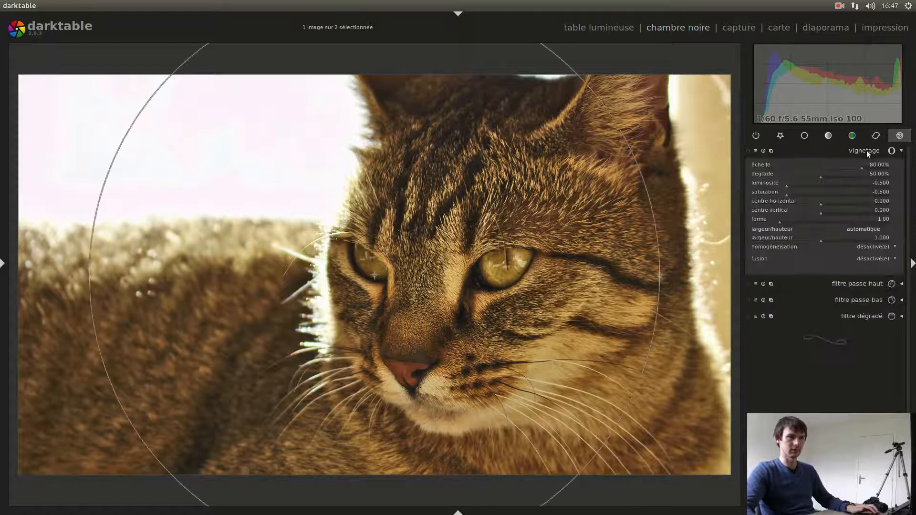
left_click(748, 151)
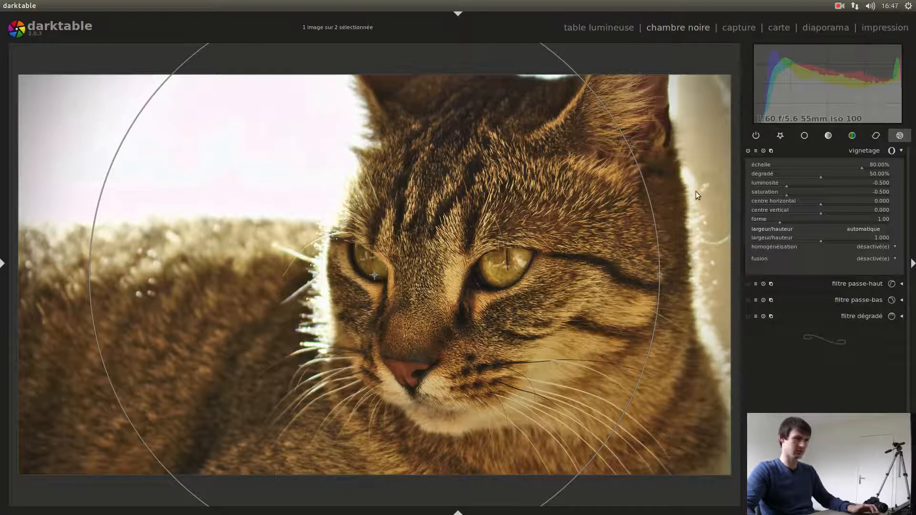
left_click(837, 152)
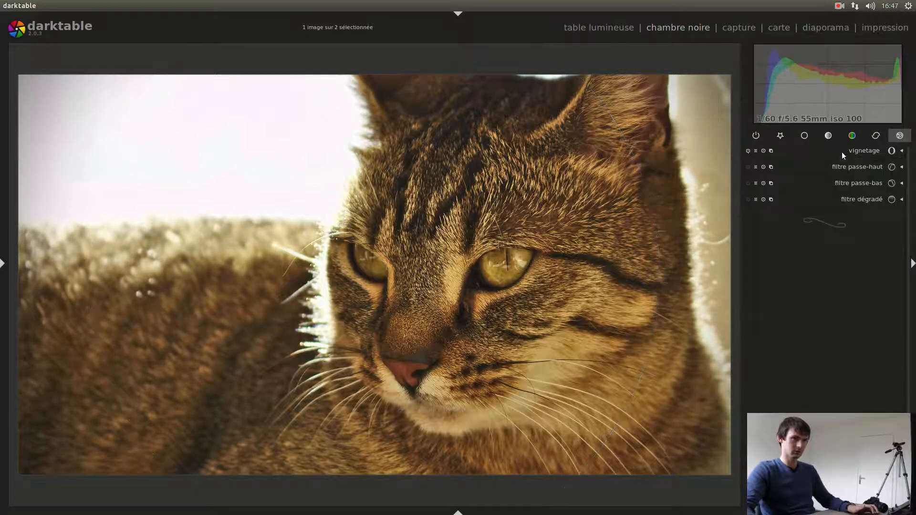
- Compare the portrait with and without the vignetage effect, leaving the effect enabled
left_click(748, 150)
left_click(748, 150)
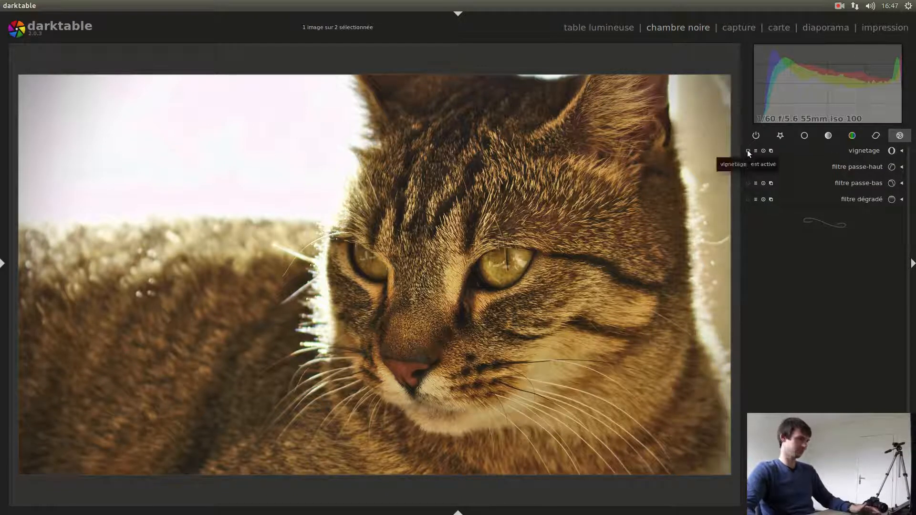
left_click(747, 150)
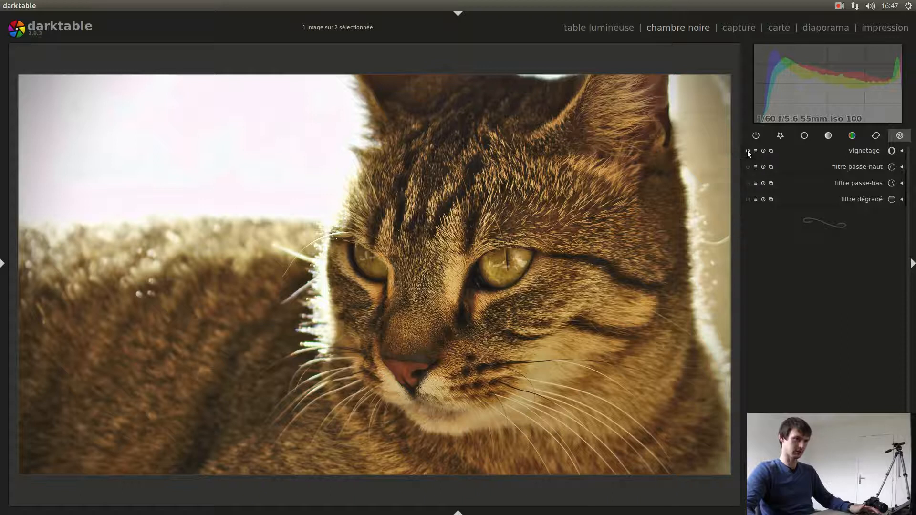
left_click(747, 150)
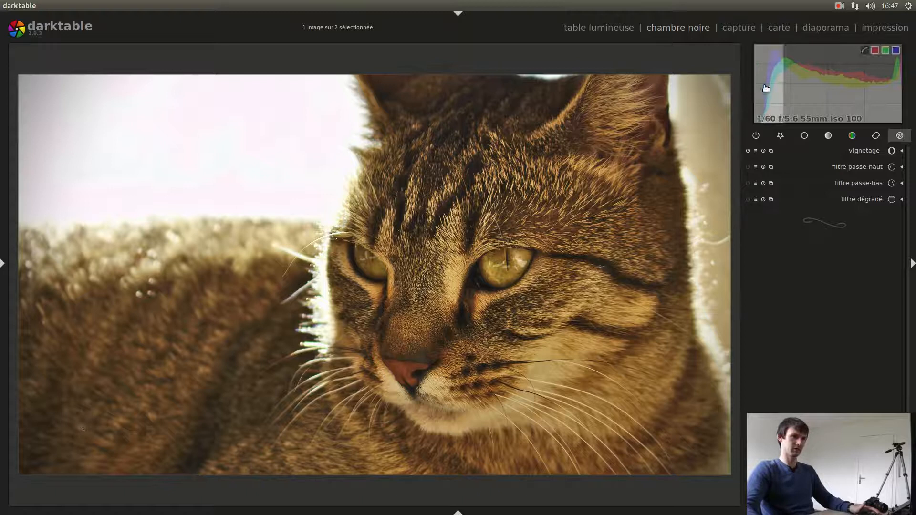
left_click(747, 150)
left_click(747, 150)
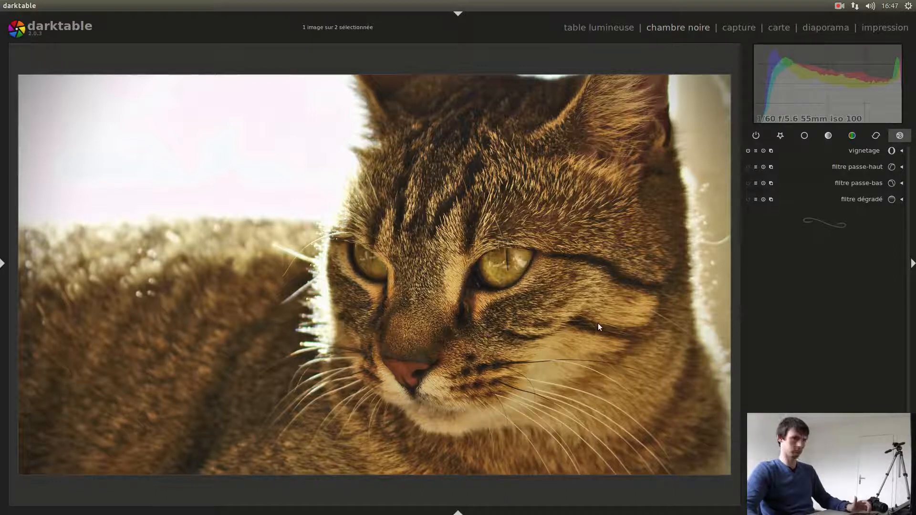
- View the portrait full screen without side panels and compare it with the other cat photo in the filmstrip
key("Tab")
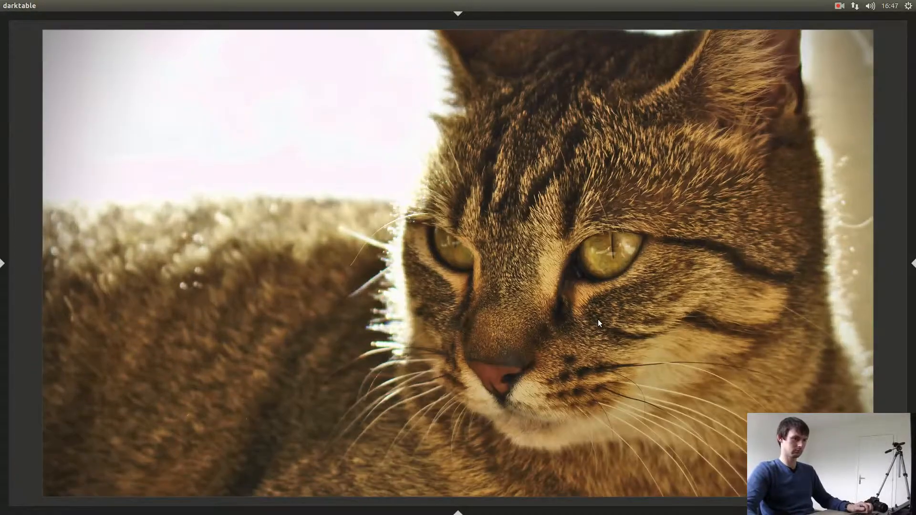
key("F11")
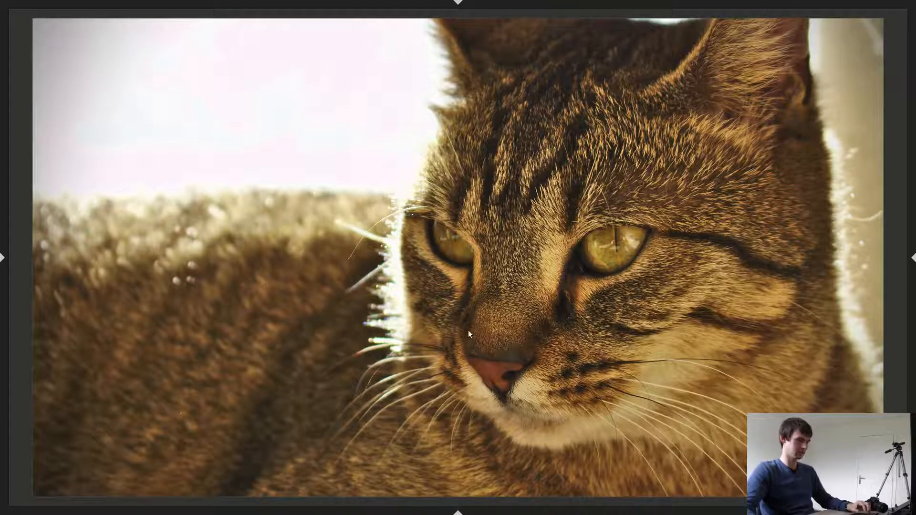
left_click(458, 510)
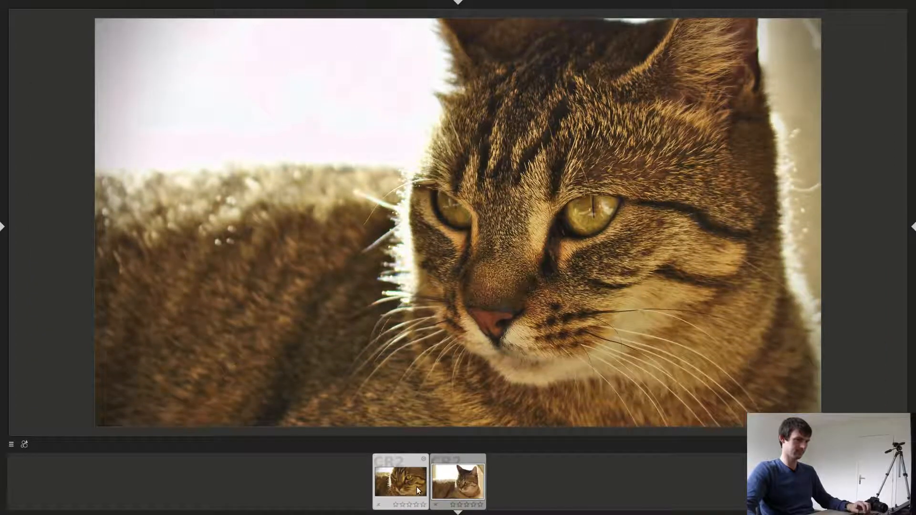
left_click(416, 485)
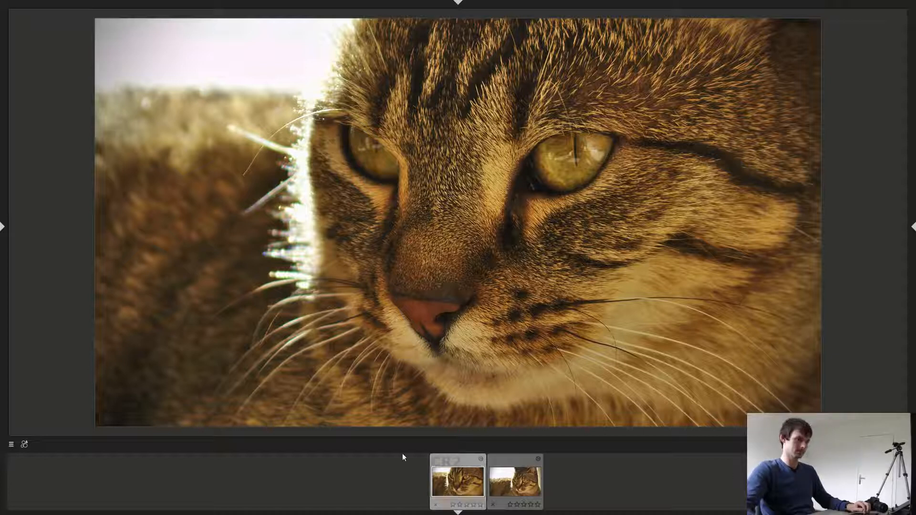
left_click(506, 473)
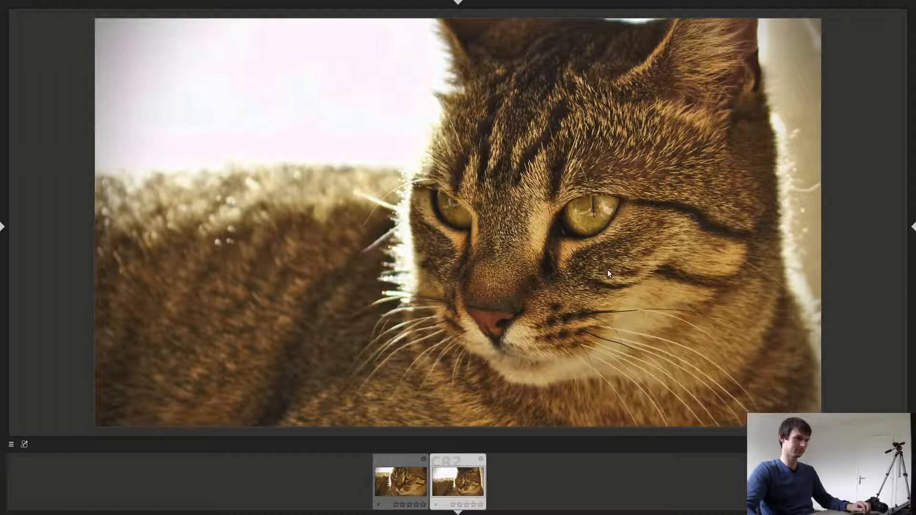
- Bring back the module controls and disable the vignetage effect
left_click(913, 227)
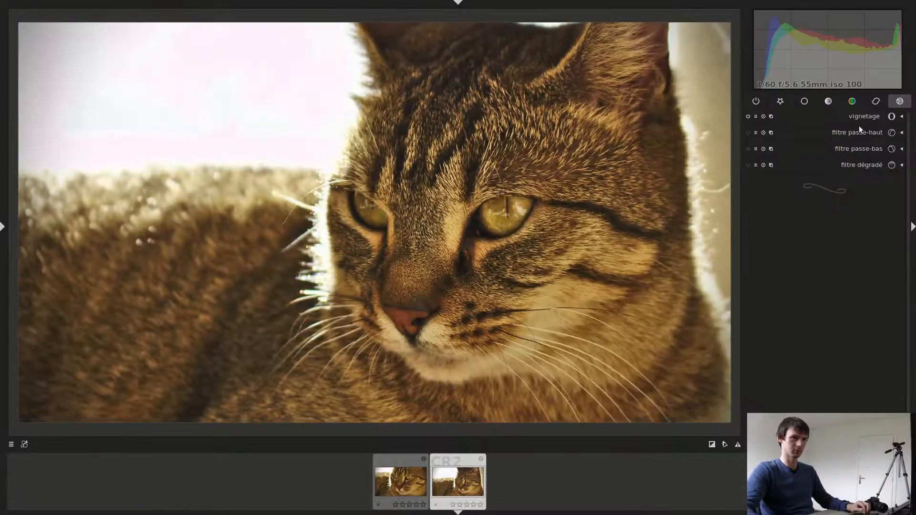
left_click(760, 105)
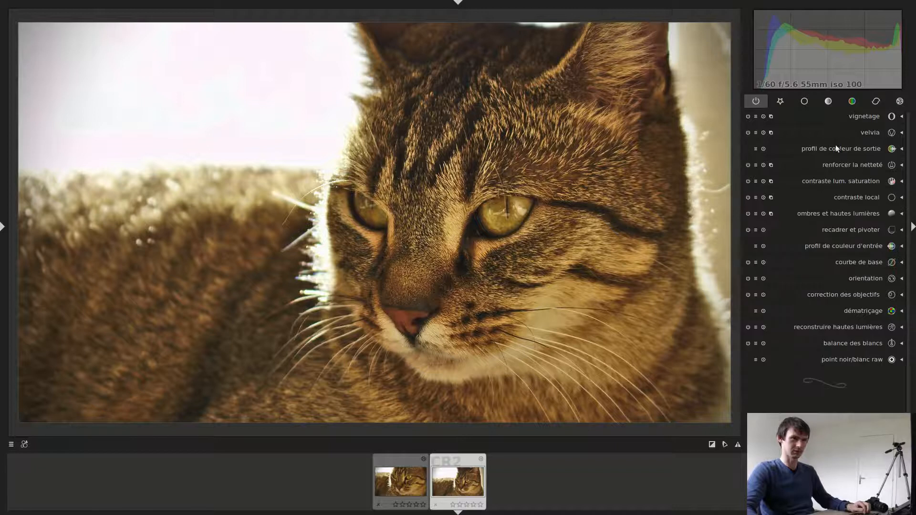
left_click(897, 105)
left_click(747, 116)
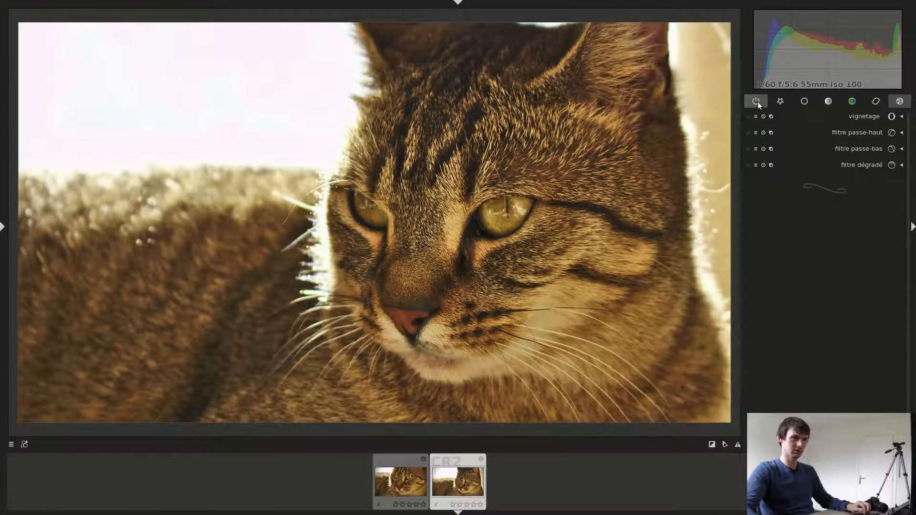
- Reopen recadrer et pivoter, tighten the 16:9 frame around the cat's face so it excludes the ears, and apply the crop
left_click(774, 99)
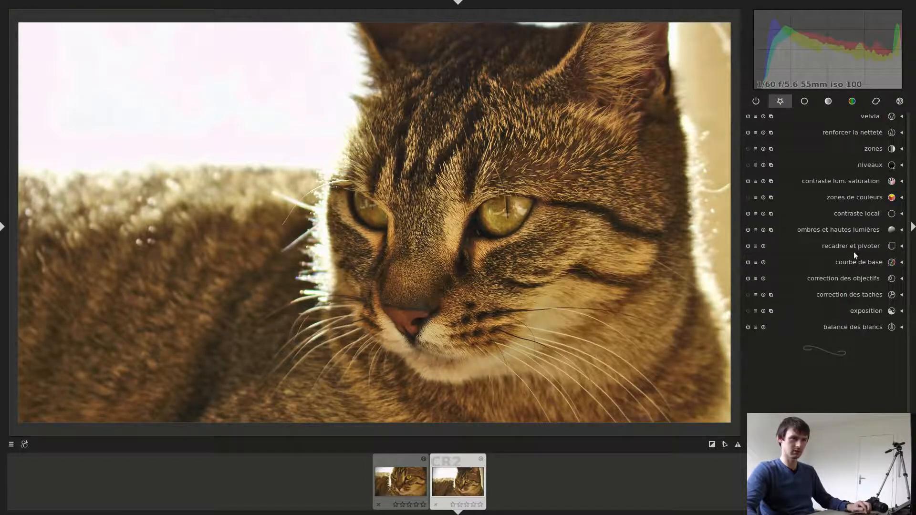
left_click(851, 238)
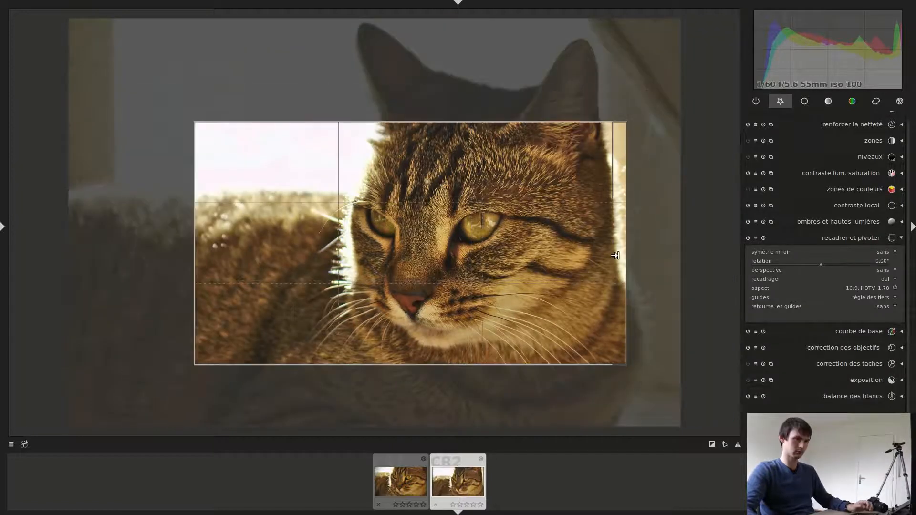
left_click_drag(609, 127, 585, 143)
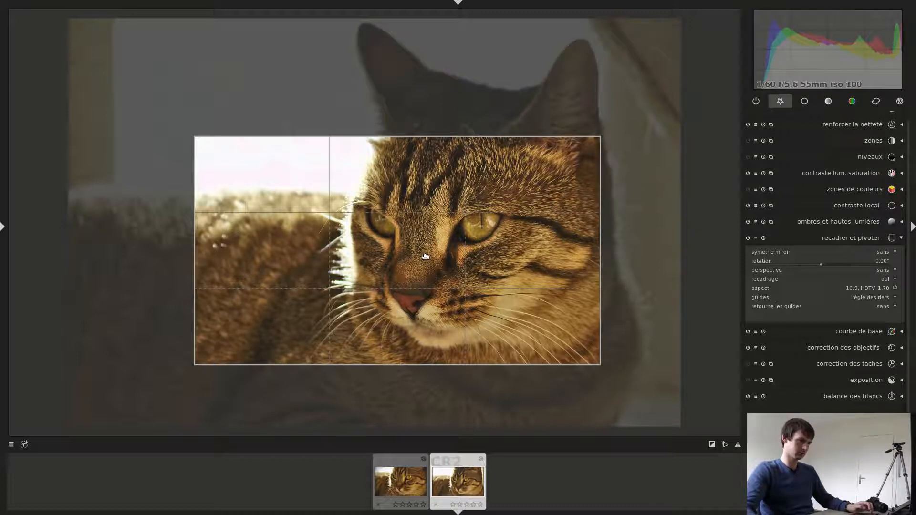
left_click_drag(420, 256, 436, 265)
left_click_drag(619, 151, 593, 160)
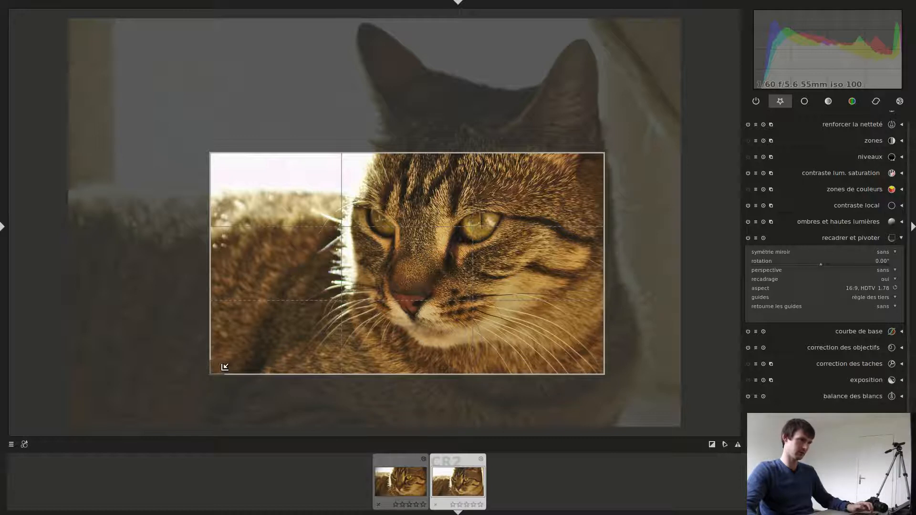
left_click_drag(219, 364, 248, 350)
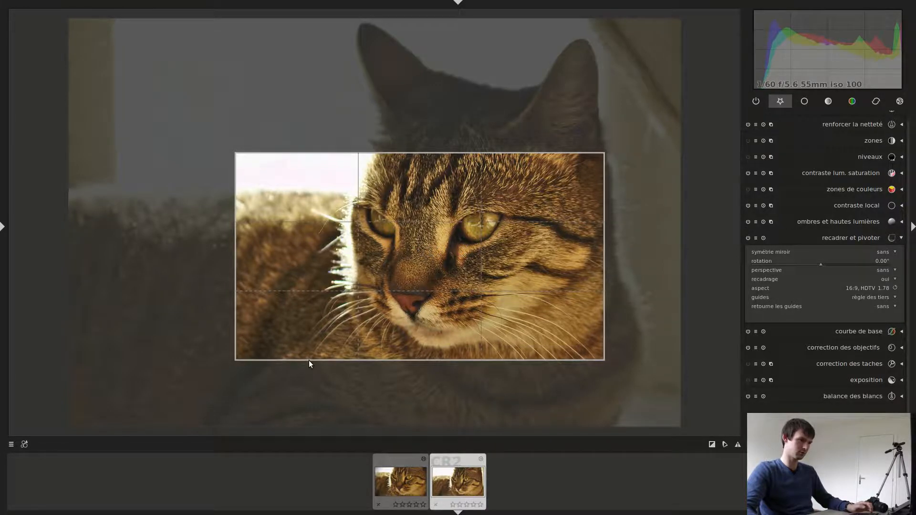
key("Return")
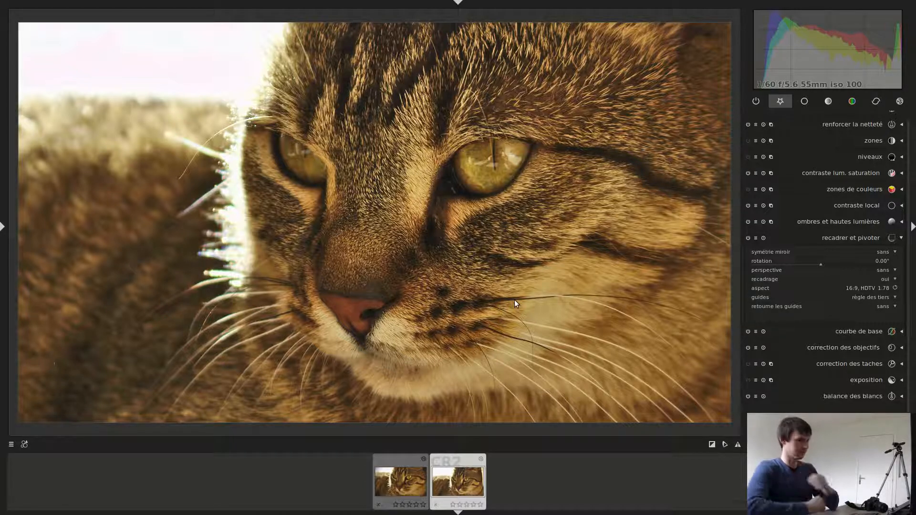
- Compare the tighter crop with the other cat photo in the filmstrip and return to this portrait
left_click(411, 477)
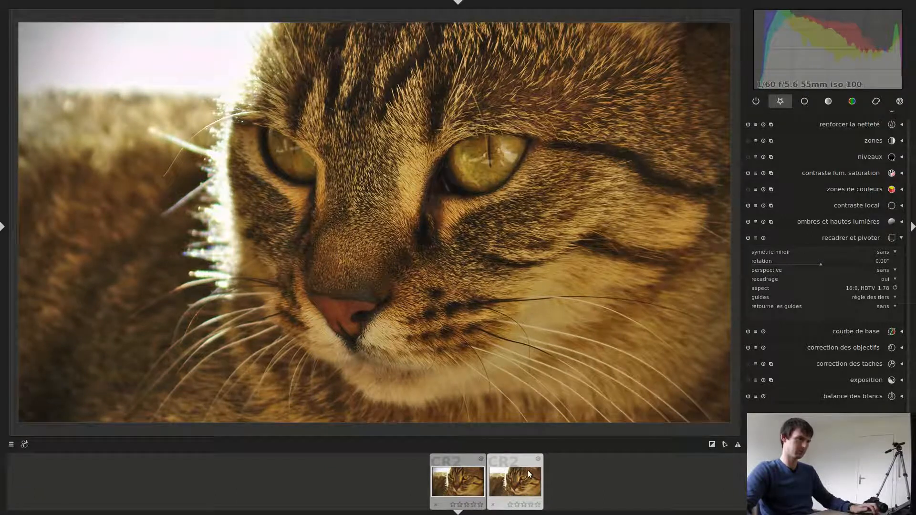
left_click(528, 475)
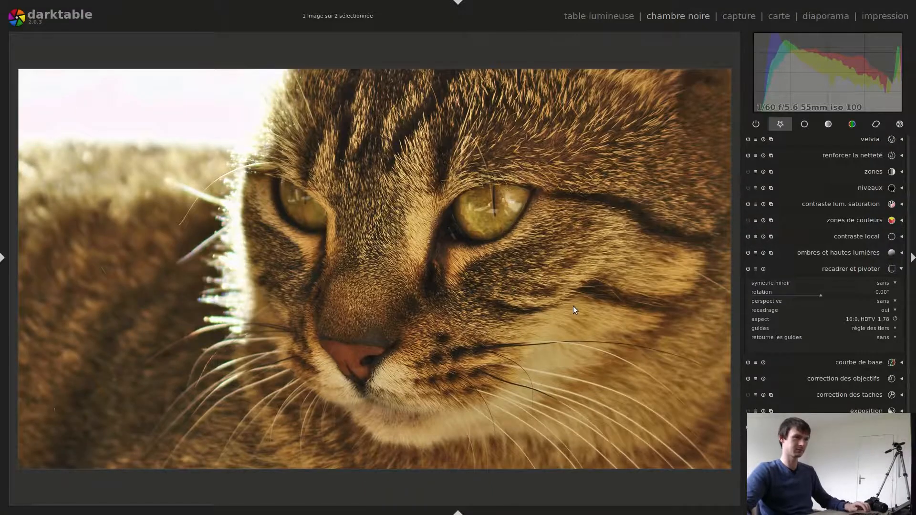
- Show the edit history beside the enlarged portrait and compare the courbe de base state with the final recadrer et pivoter state twice, ending on the final one
key("Tab")
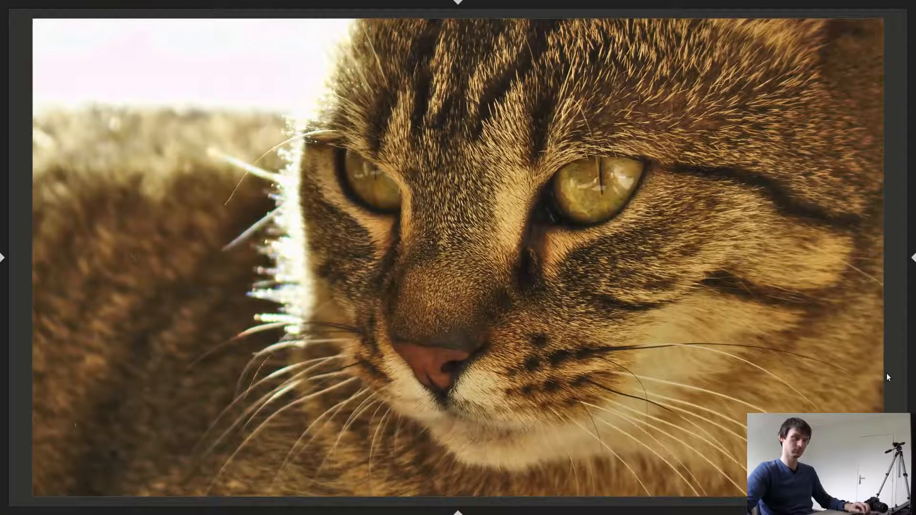
left_click(5, 260)
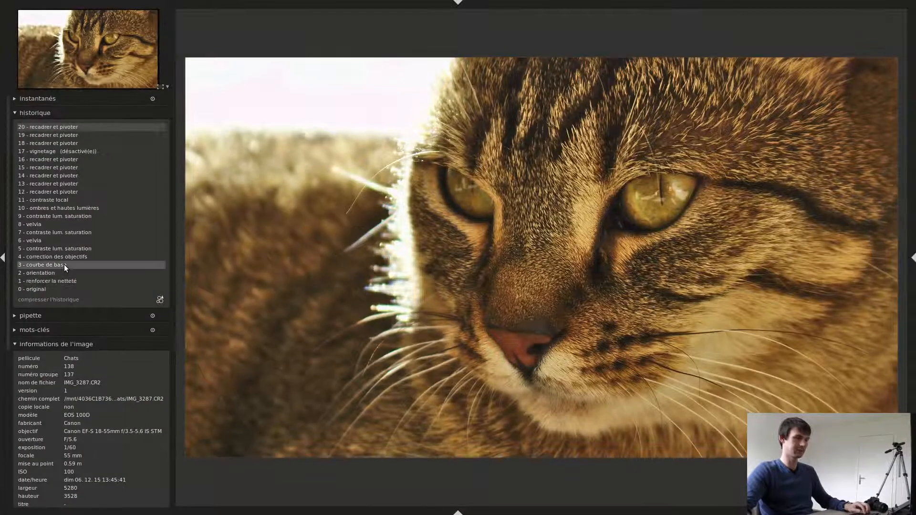
left_click(64, 264)
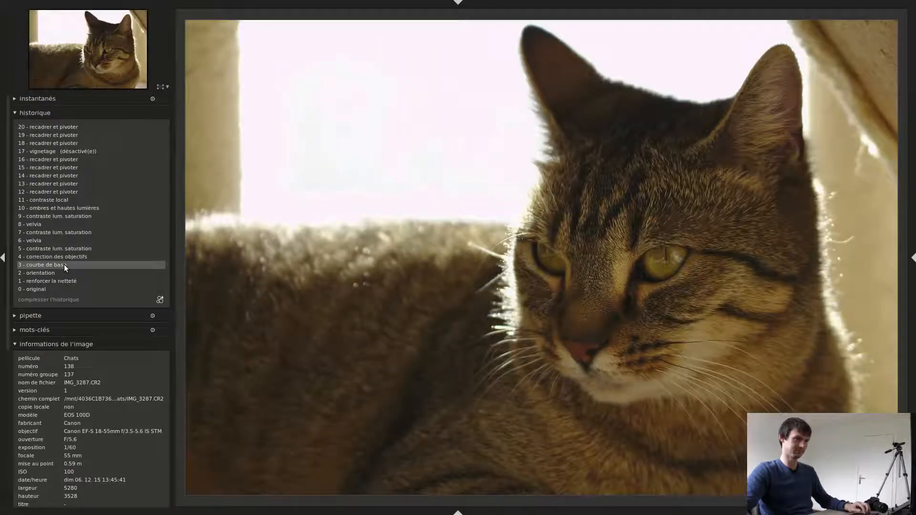
left_click(79, 129)
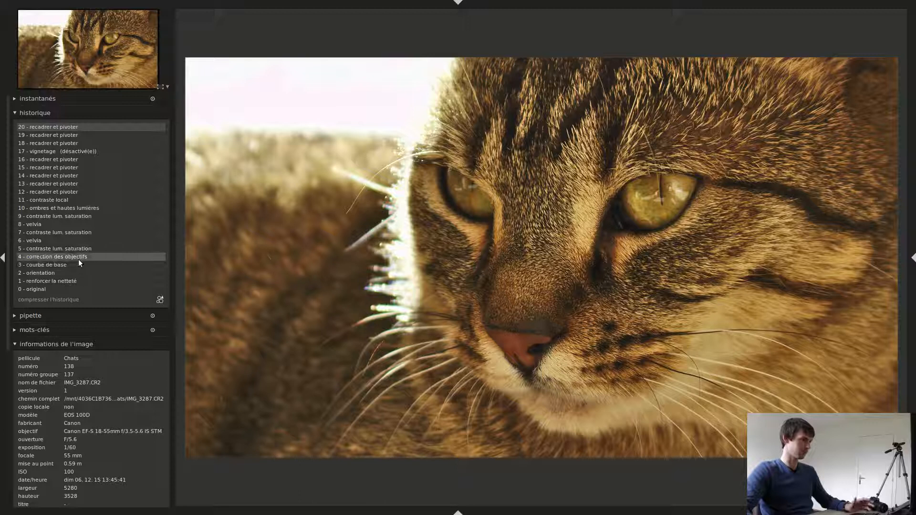
left_click(67, 265)
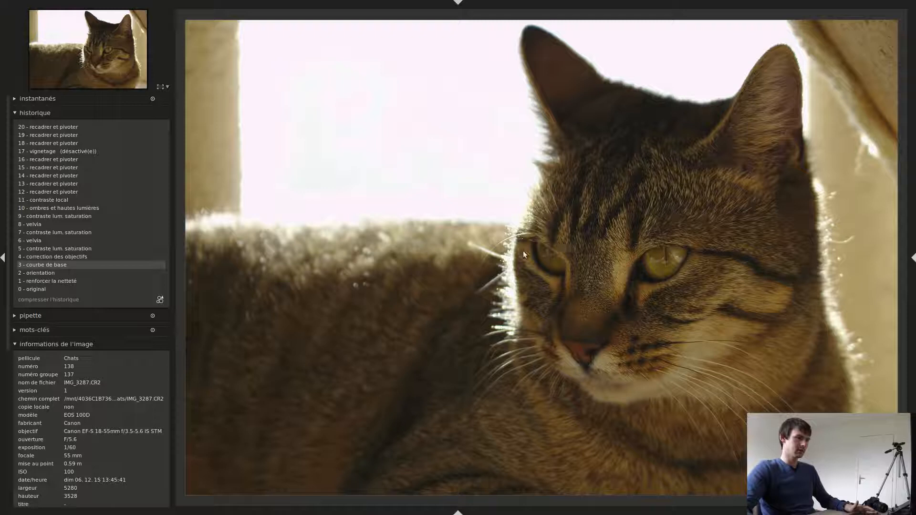
left_click(86, 127)
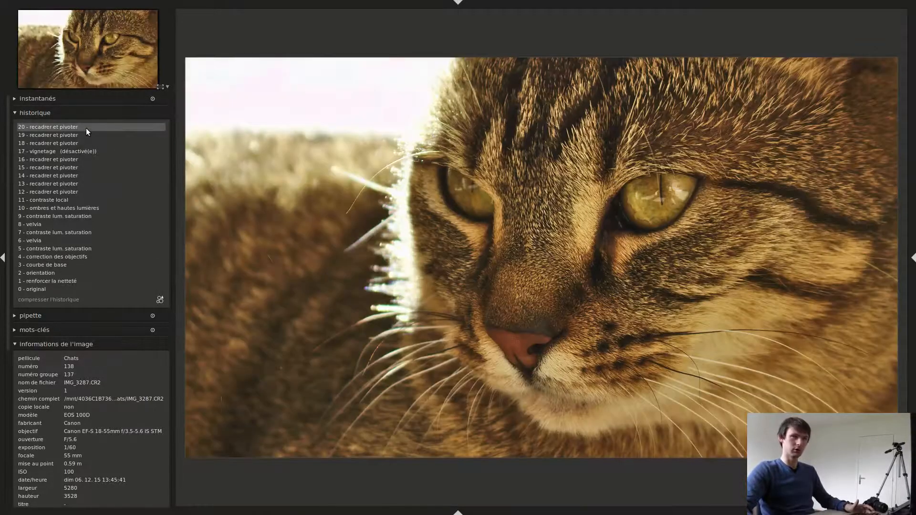